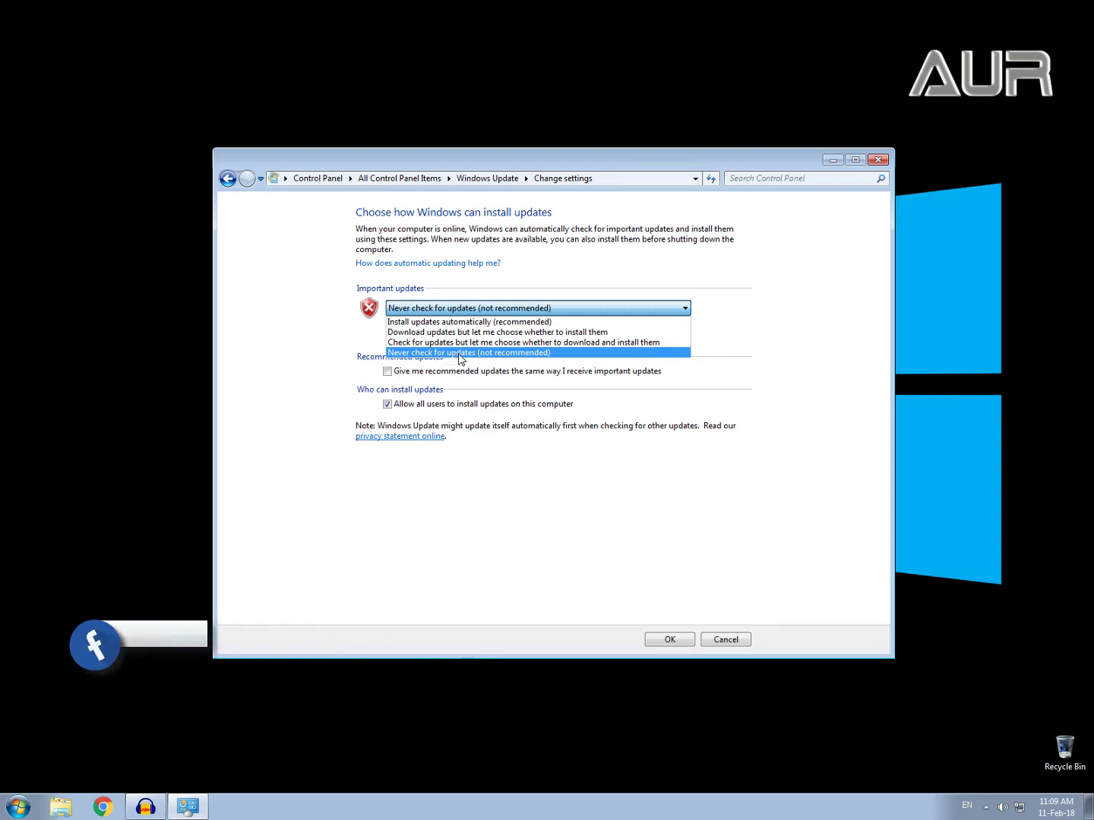
Step: Set important updates to Never check for updates (not recommended), disallow all users from installing updates, and save the settings
{"action": "left_click", "coordinate": [520, 305]}
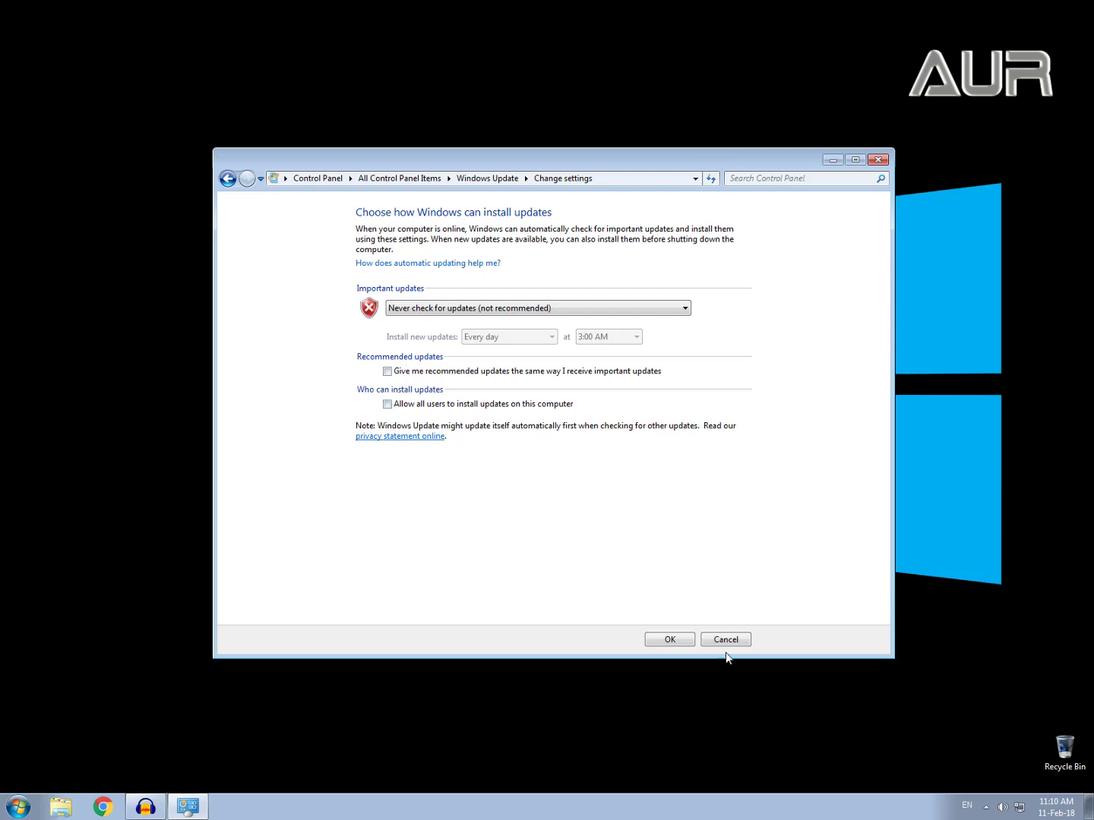
{"action": "left_click", "coordinate": [666, 640]}
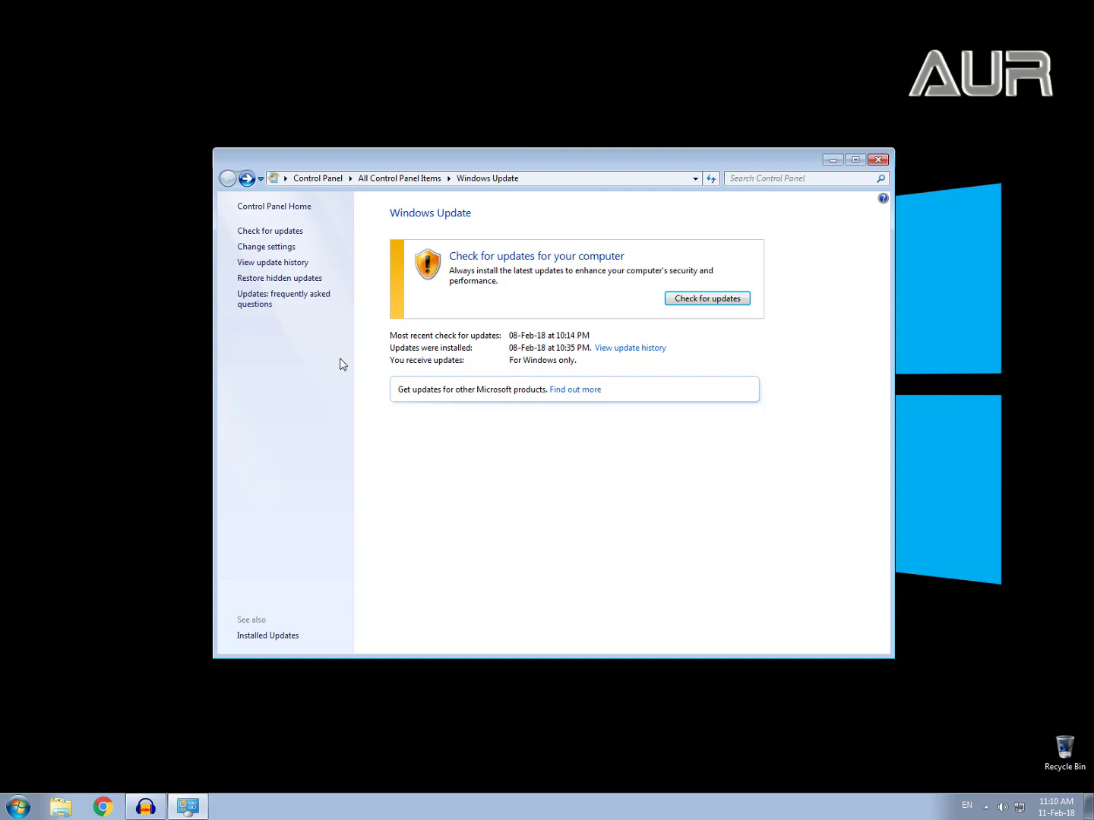
{"action": "left_click", "coordinate": [831, 161]}
Step: Open the Windows Services console maximized and widen the Name column to show full service names
{"action": "left_click", "coordinate": [18, 807]}
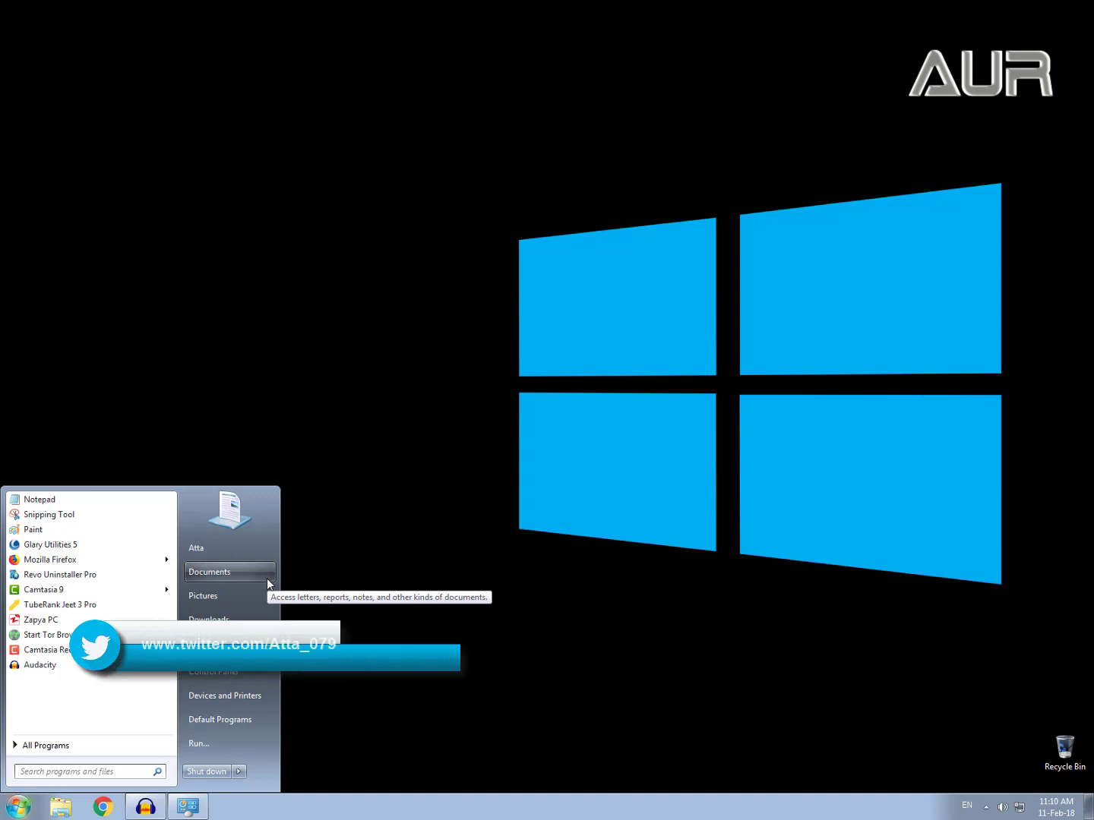
{"action": "type", "text": "services"}
{"action": "key", "text": "Down"}
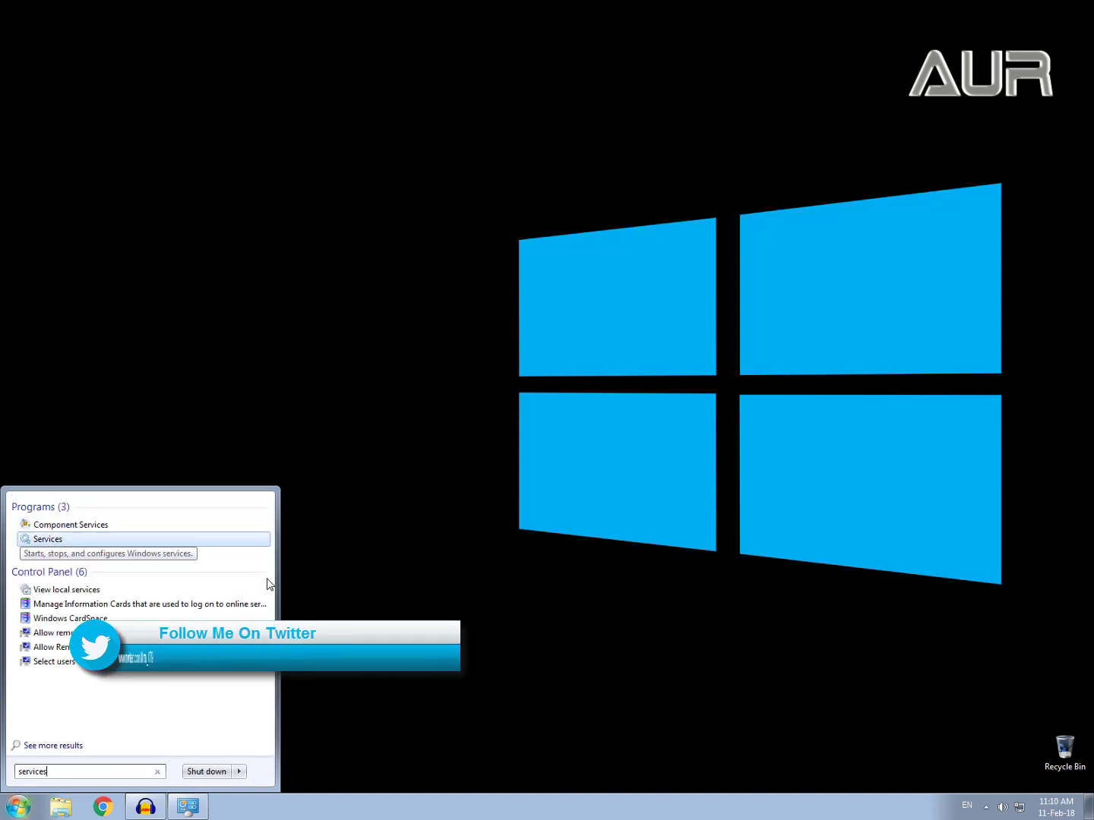
{"action": "key", "text": "Return"}
{"action": "key", "text": "super+Up"}
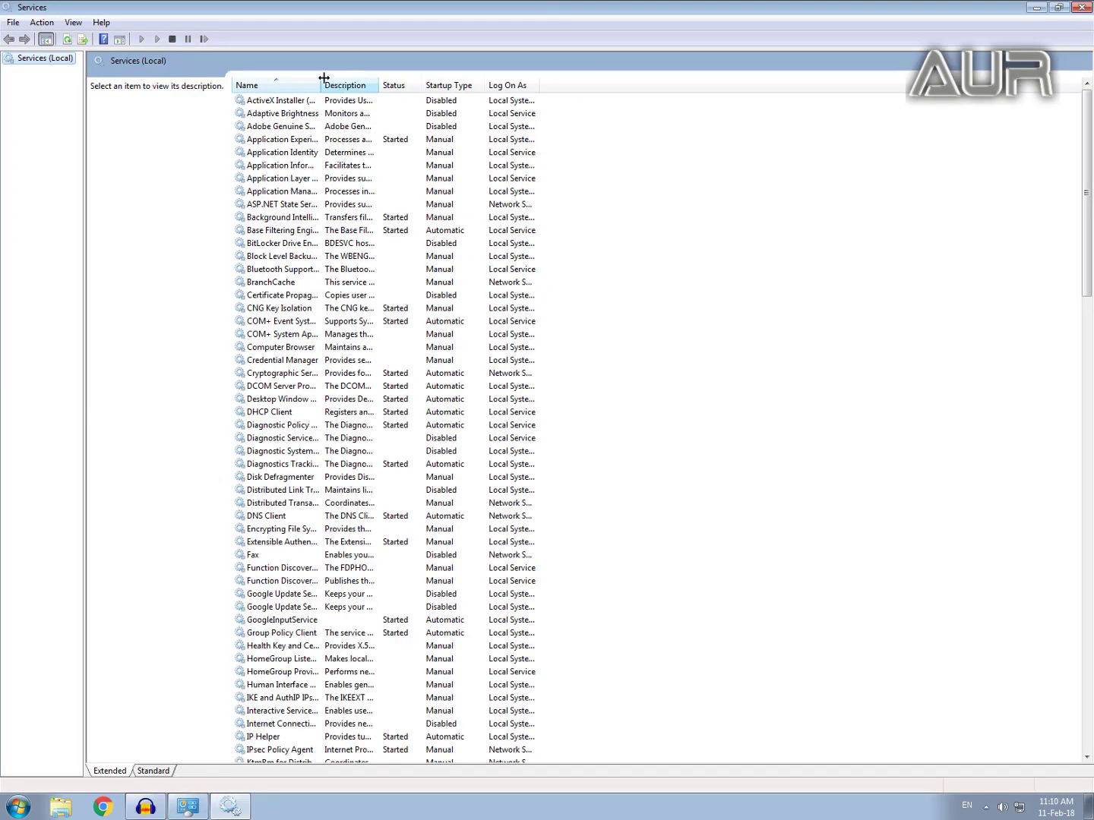
{"action": "left_click_drag", "start_coordinate": [319, 85], "coordinate": [583, 85]}
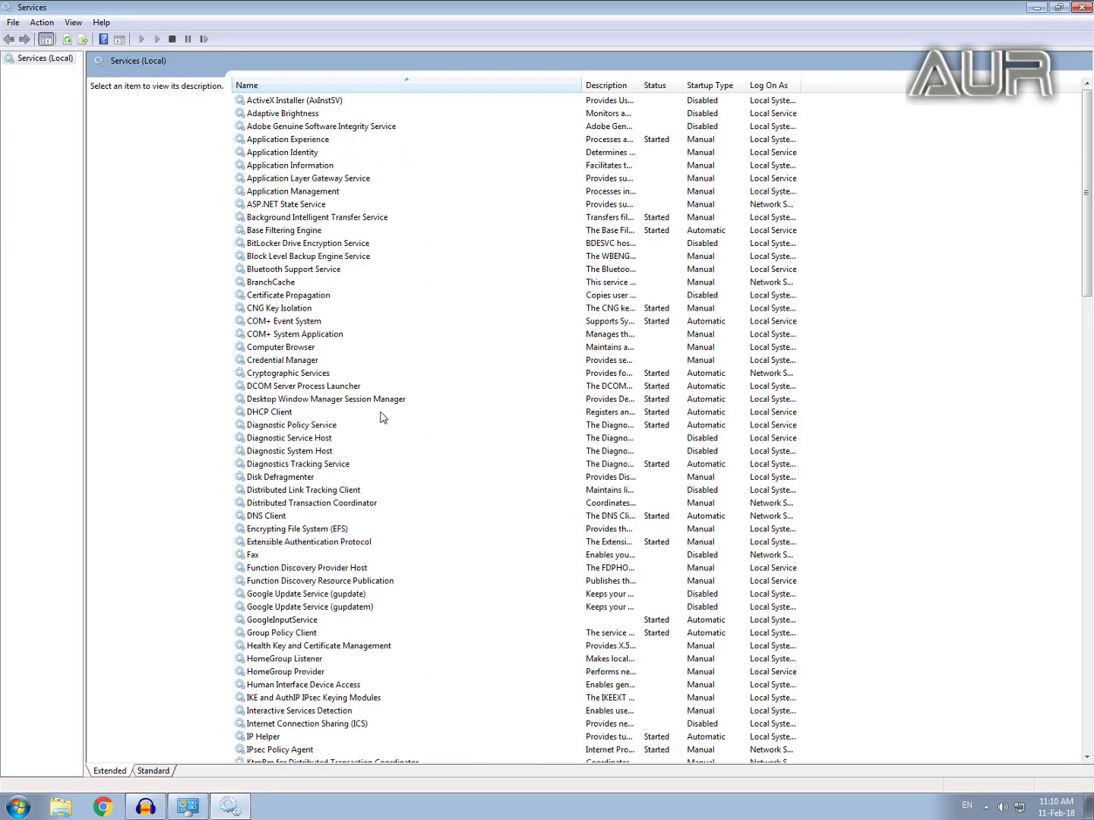
Step: Select the Windows Update service and widen the Startup Type column to show its full text
{"action": "scroll", "coordinate": [382, 417], "scroll_direction": "down", "scroll_amount": 15}
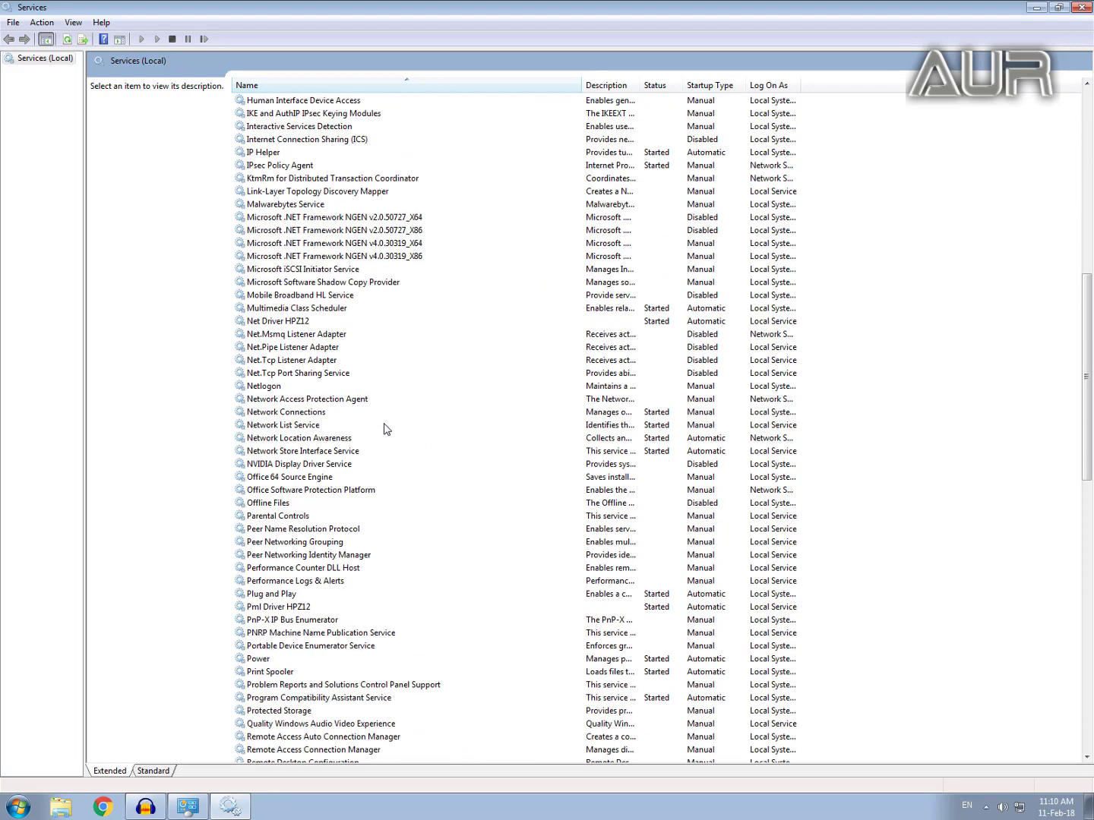
{"action": "scroll", "coordinate": [383, 429], "scroll_direction": "down", "scroll_amount": 20}
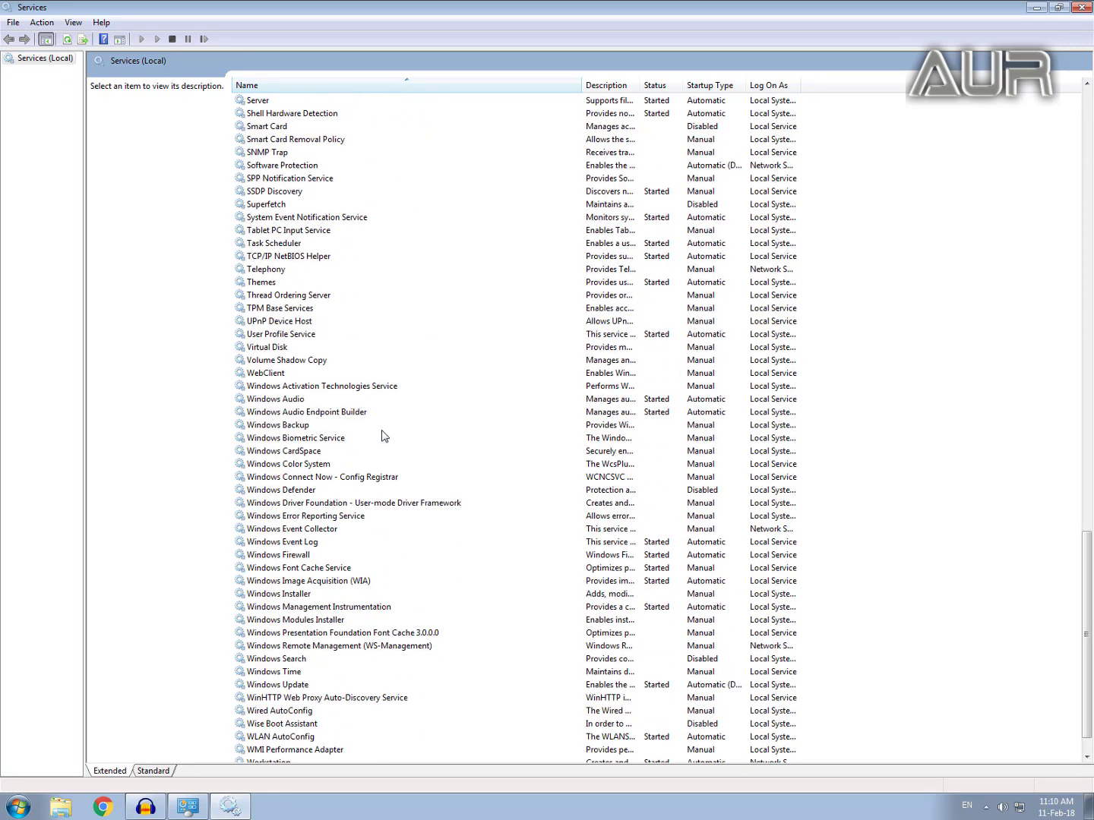
{"action": "left_click", "coordinate": [285, 686]}
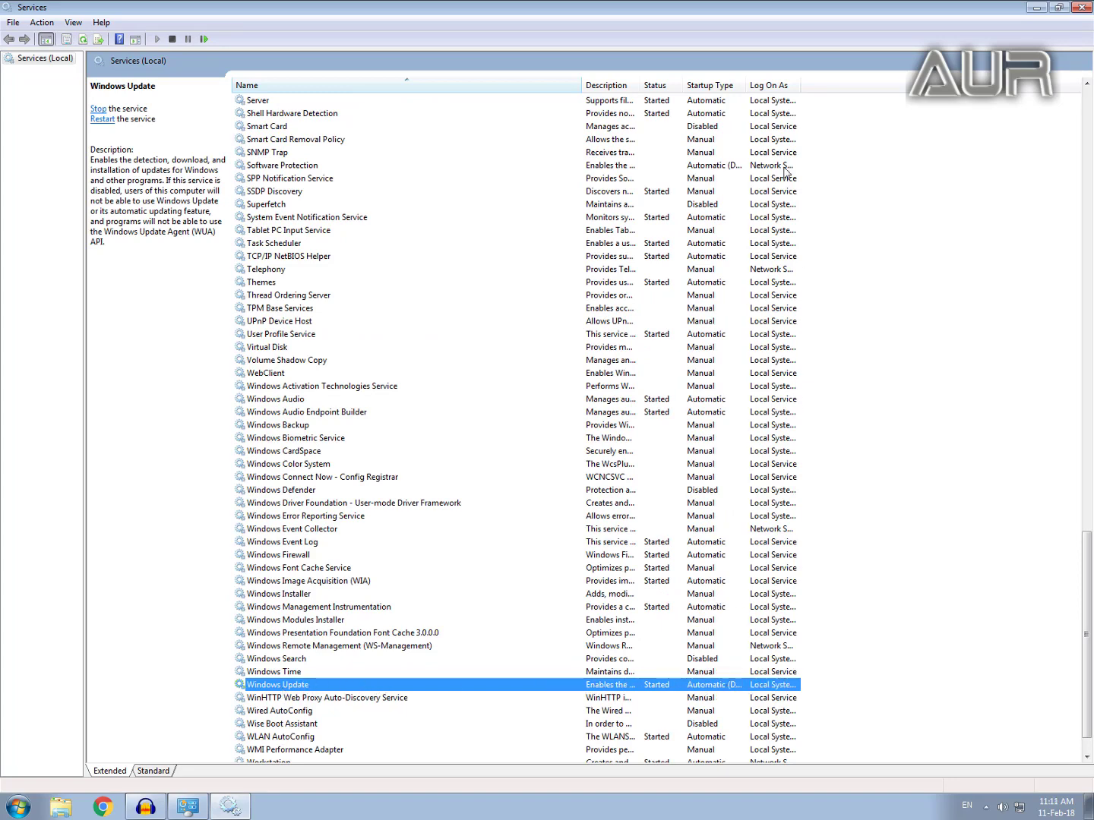
{"action": "left_click_drag", "start_coordinate": [746, 85], "coordinate": [928, 86]}
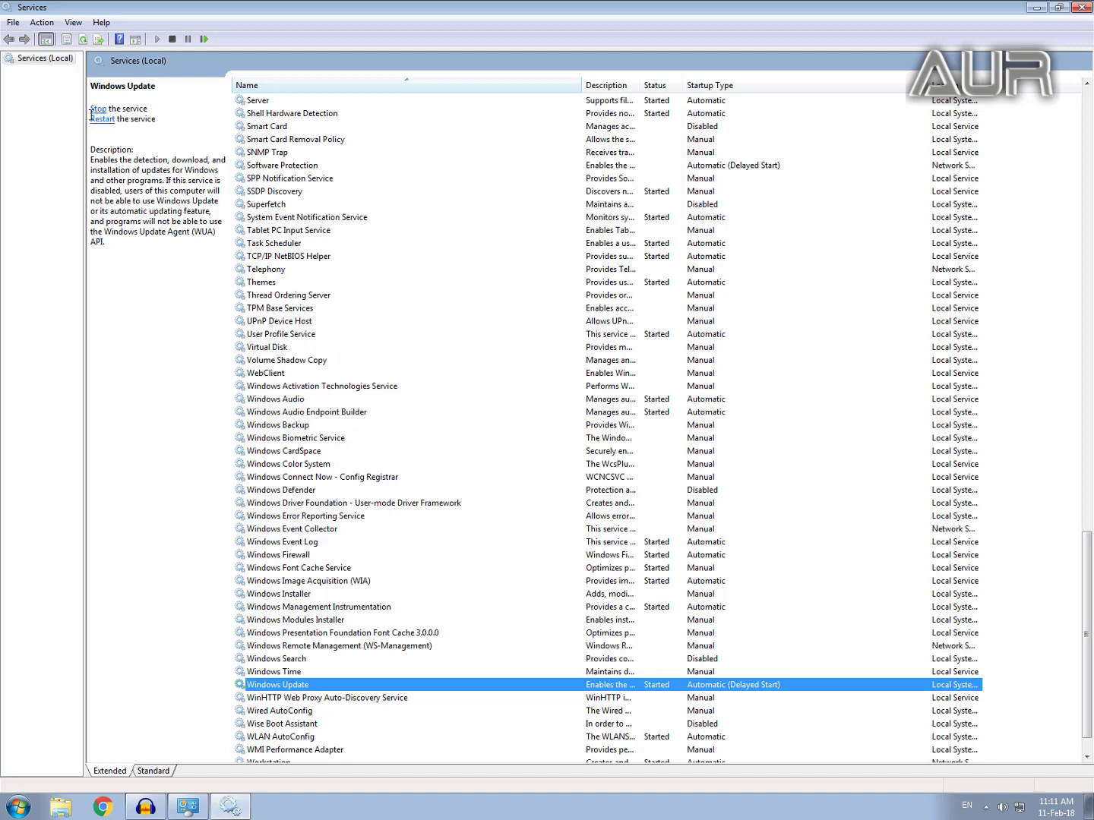
Step: Stop the Windows Update service and set its startup type to Disabled in its properties
{"action": "right_click", "coordinate": [391, 692]}
{"action": "left_click", "coordinate": [425, 658]}
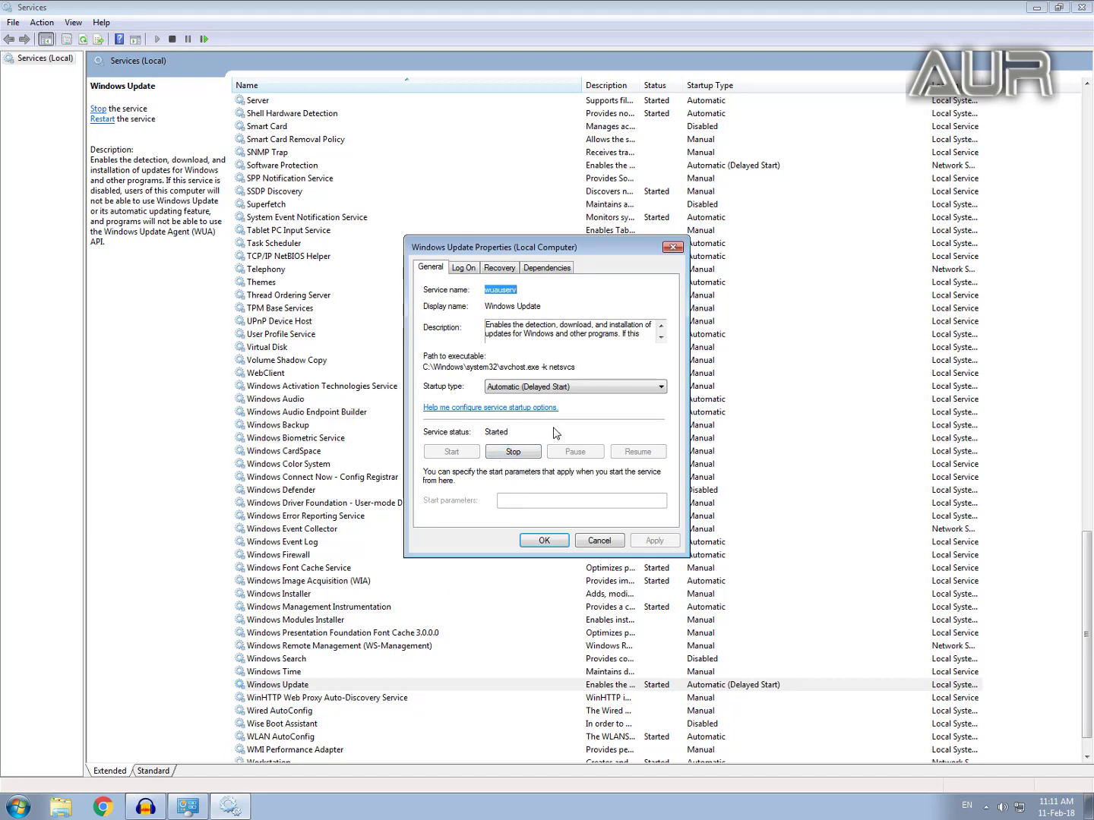
{"action": "left_click", "coordinate": [510, 454]}
{"action": "left_click", "coordinate": [566, 385]}
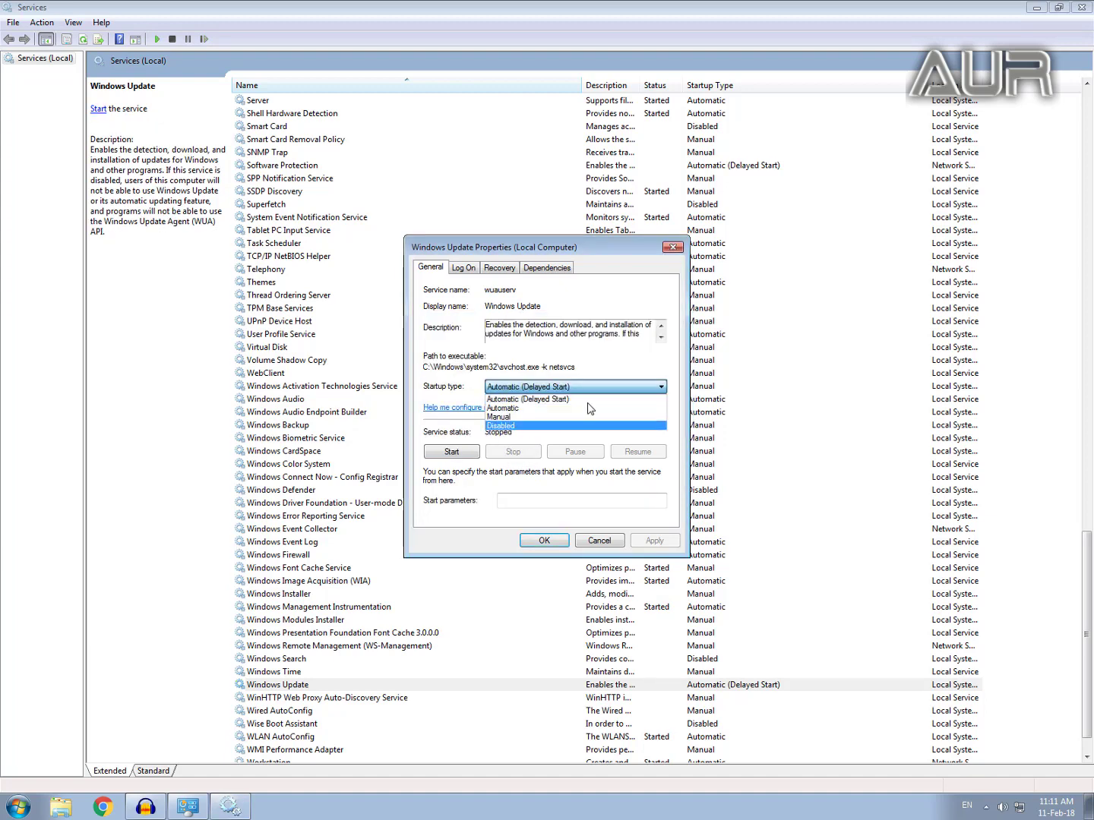
{"action": "left_click", "coordinate": [553, 393]}
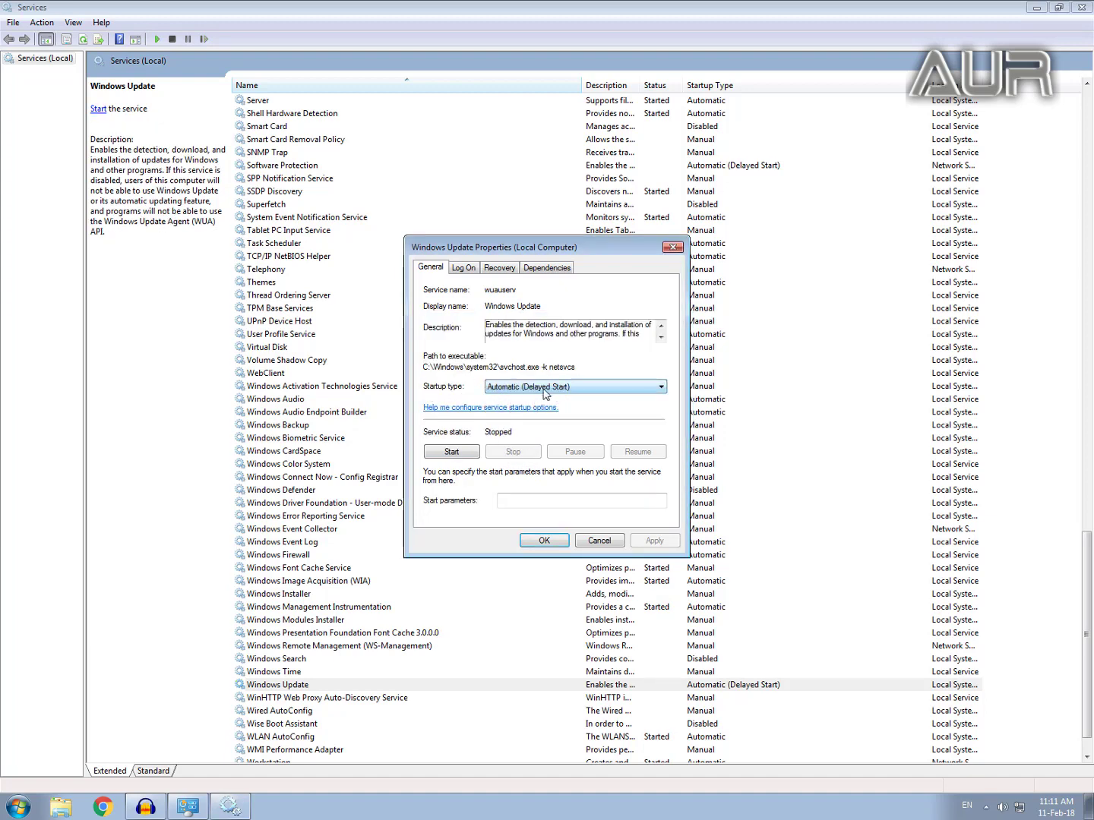
{"action": "left_click", "coordinate": [540, 389]}
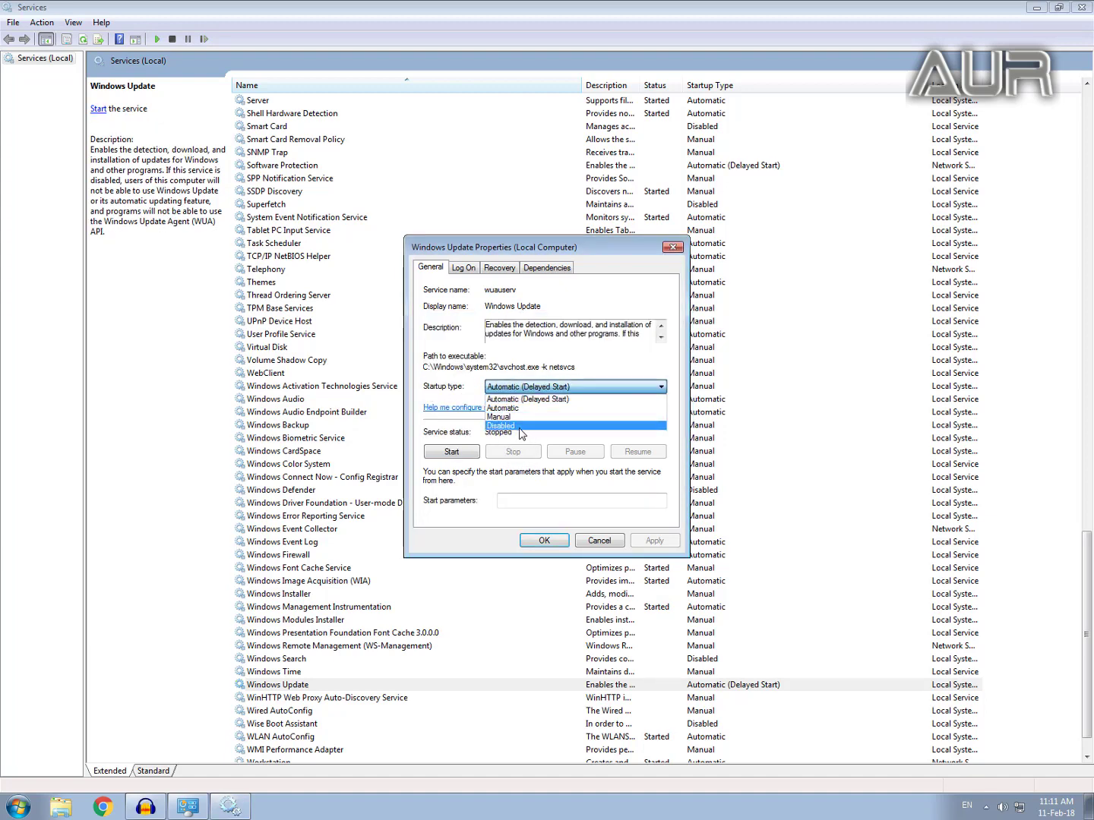
{"action": "left_click", "coordinate": [509, 427]}
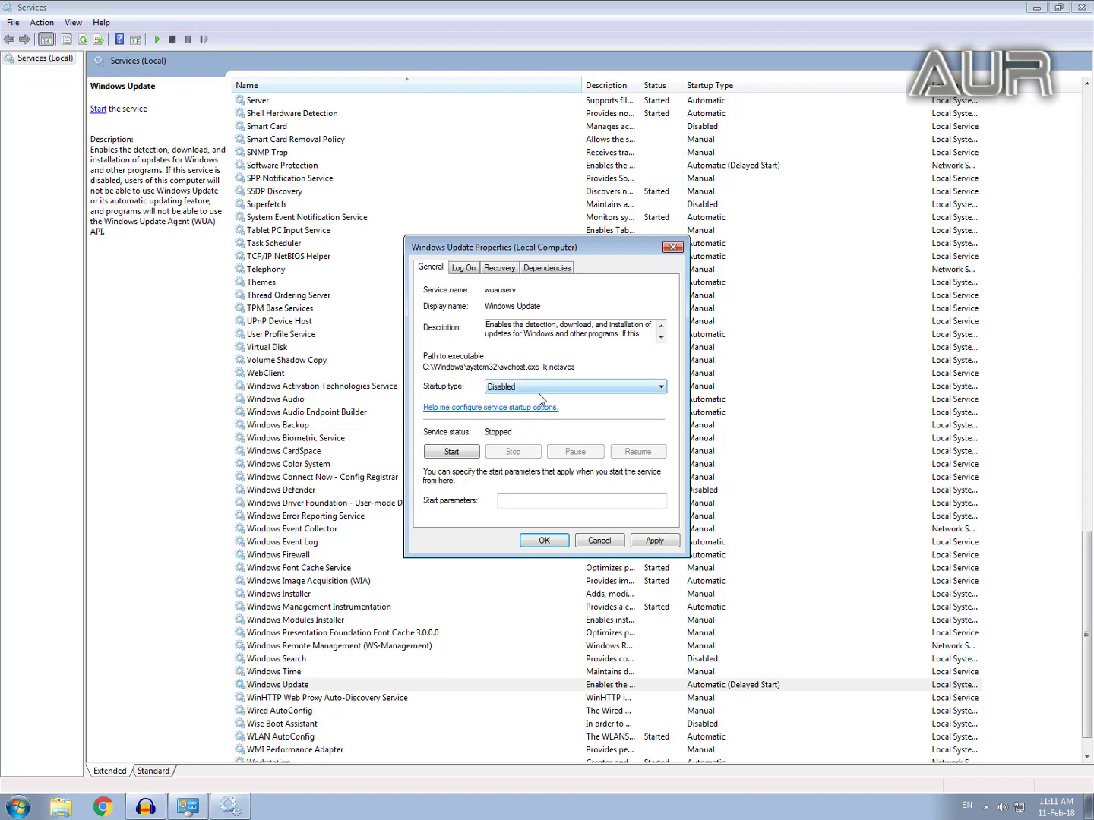
{"action": "left_click", "coordinate": [655, 541]}
{"action": "left_click", "coordinate": [541, 541]}
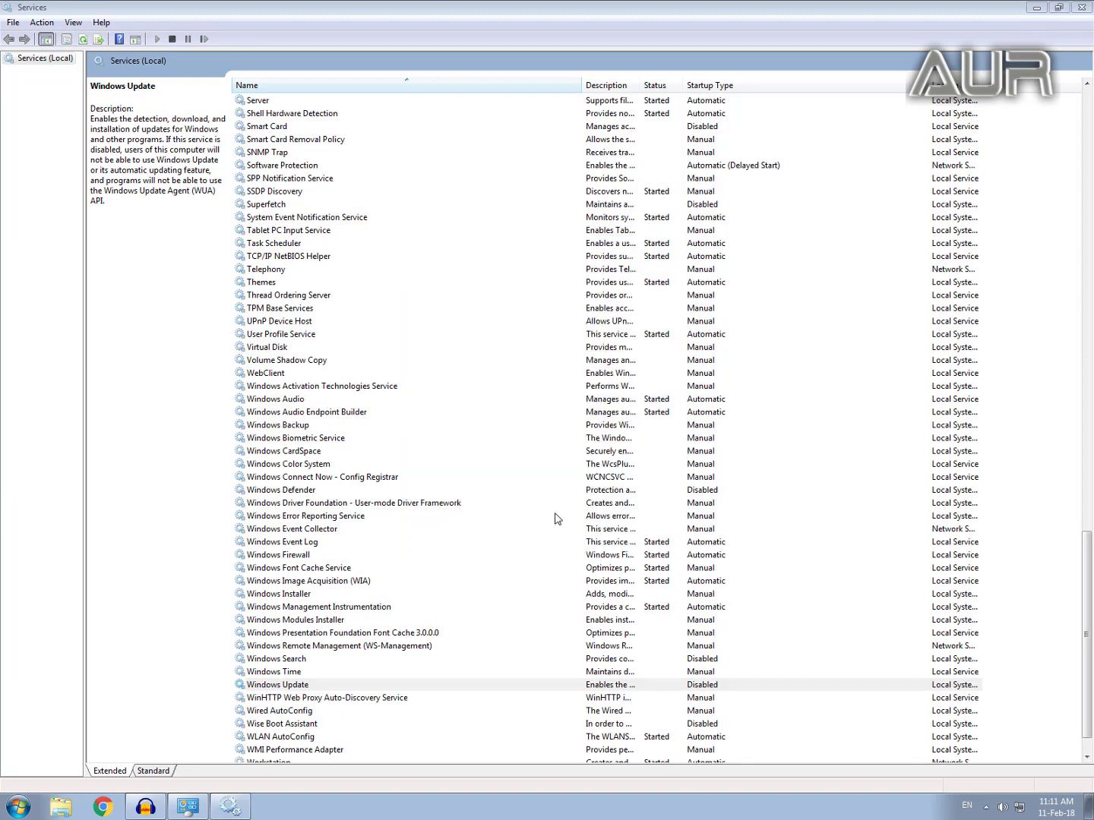
Step: Find the Background Intelligent Transfer Service in the list and stop it
{"action": "left_click", "coordinate": [562, 529]}
{"action": "scroll", "coordinate": [623, 532], "scroll_direction": "up", "scroll_amount": 20}
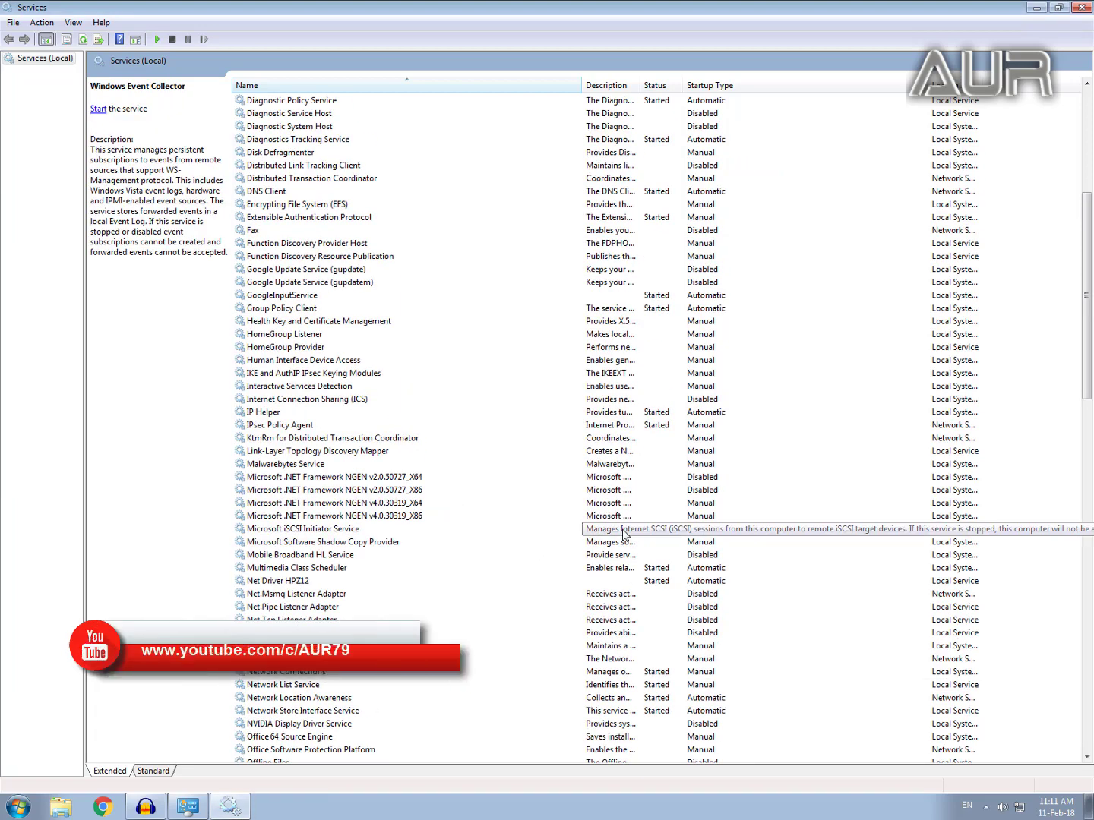
{"action": "scroll", "coordinate": [623, 531], "scroll_direction": "up", "scroll_amount": 8}
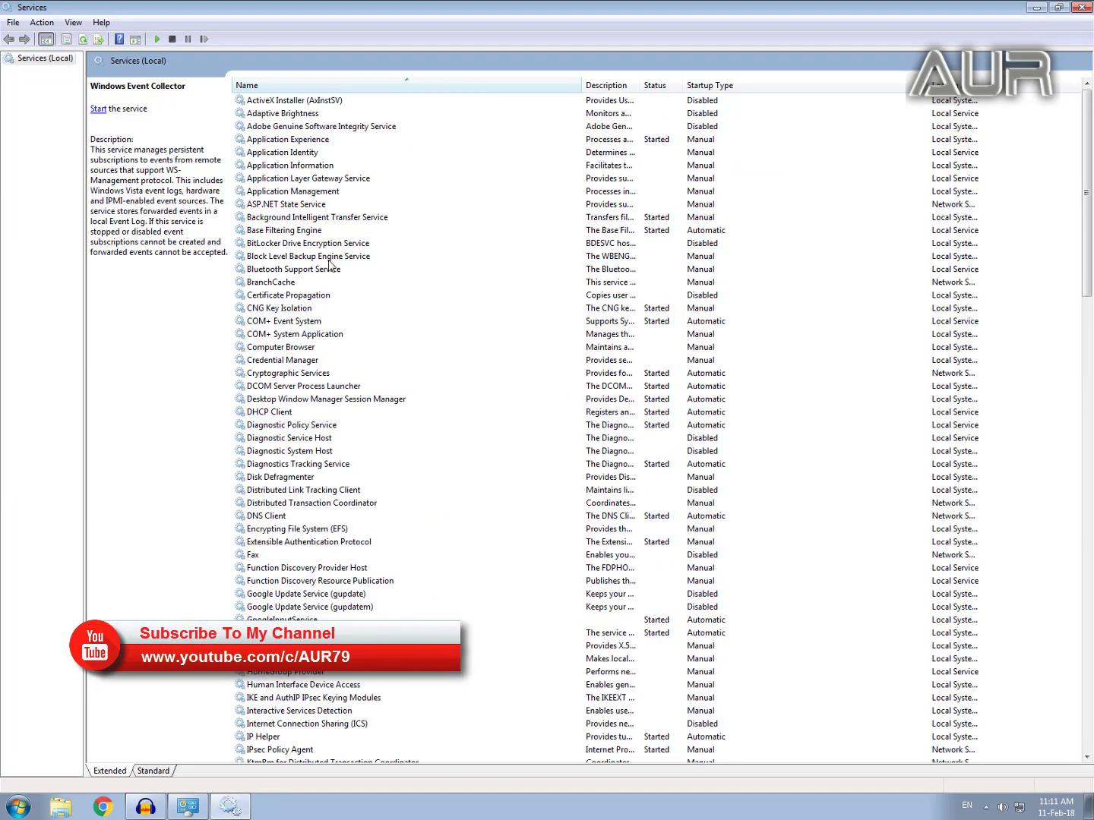
{"action": "left_click", "coordinate": [330, 220]}
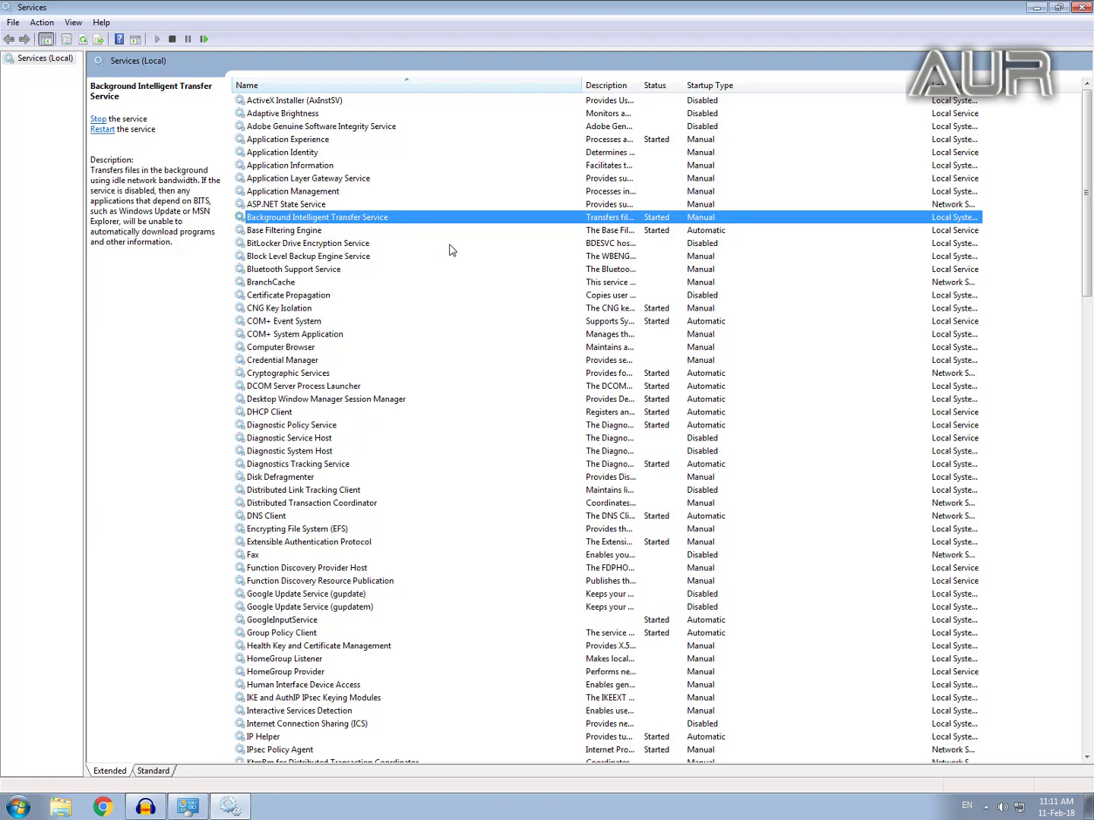
{"action": "right_click", "coordinate": [422, 218]}
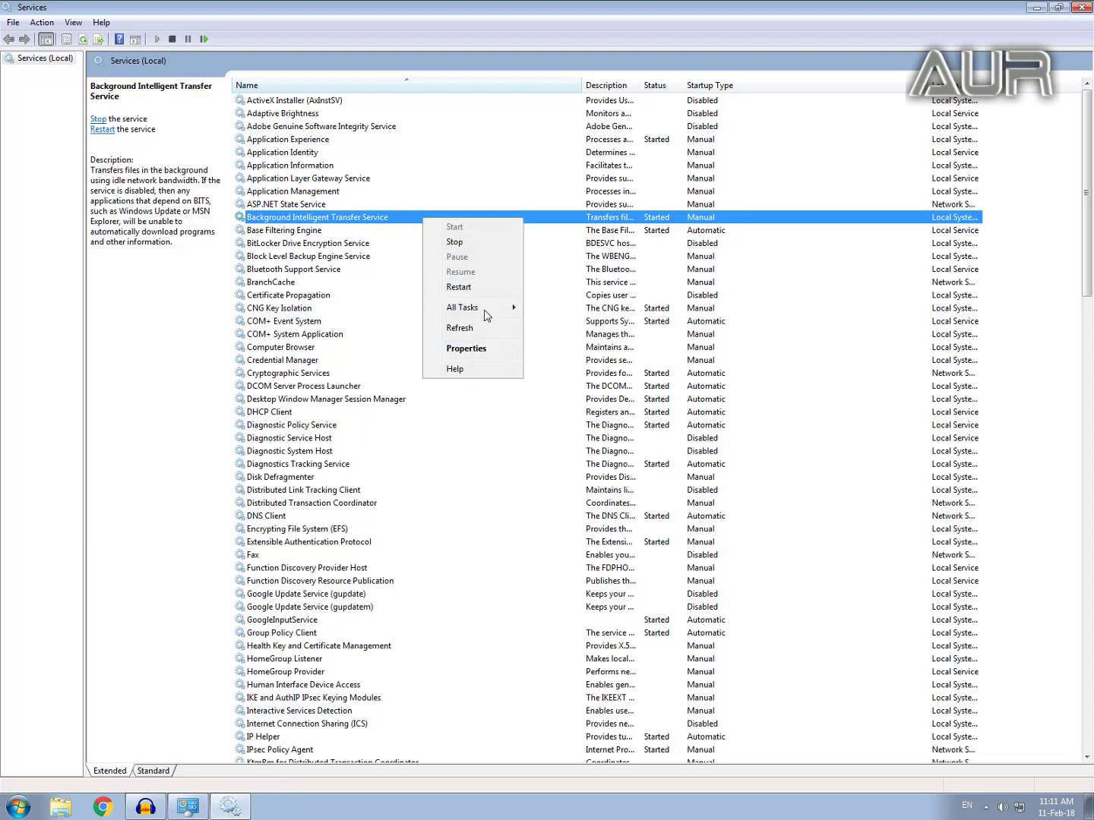
{"action": "left_click", "coordinate": [449, 241]}
Step: Set the startup type of the Background Intelligent Transfer Service to Disabled and apply the change
{"action": "right_click", "coordinate": [454, 222]}
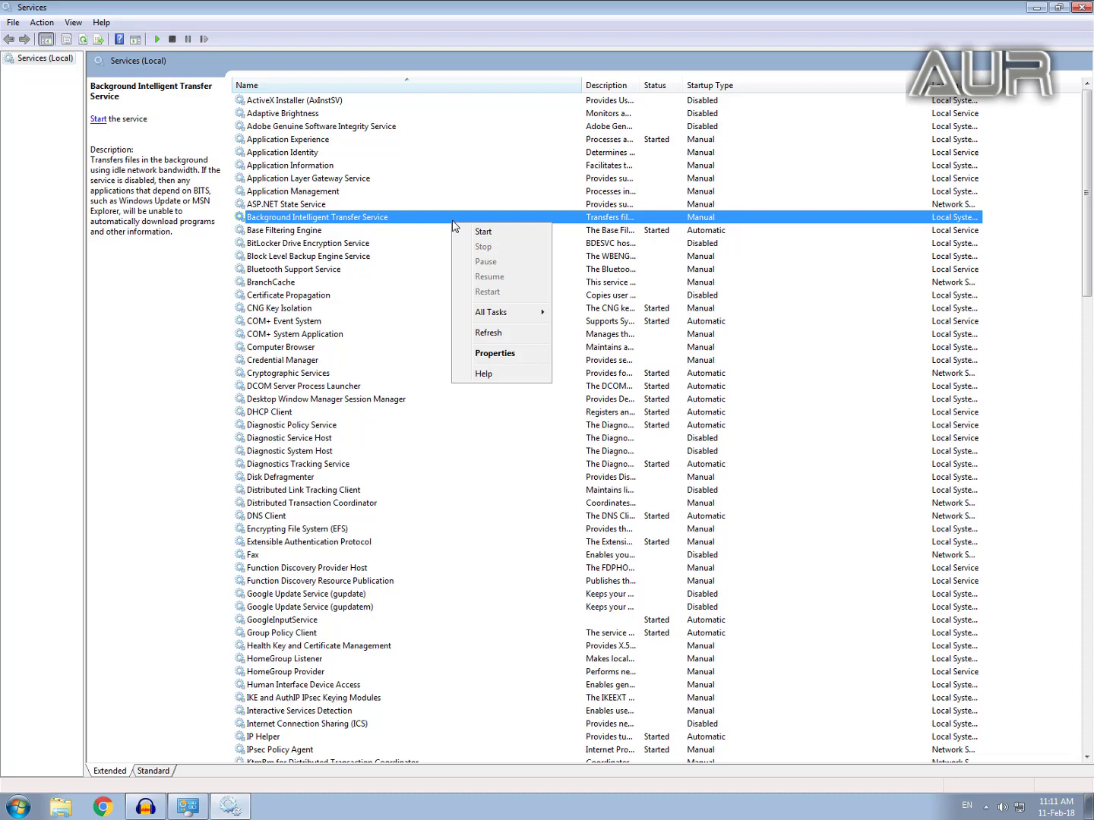
{"action": "left_click", "coordinate": [526, 353]}
{"action": "left_click", "coordinate": [539, 389]}
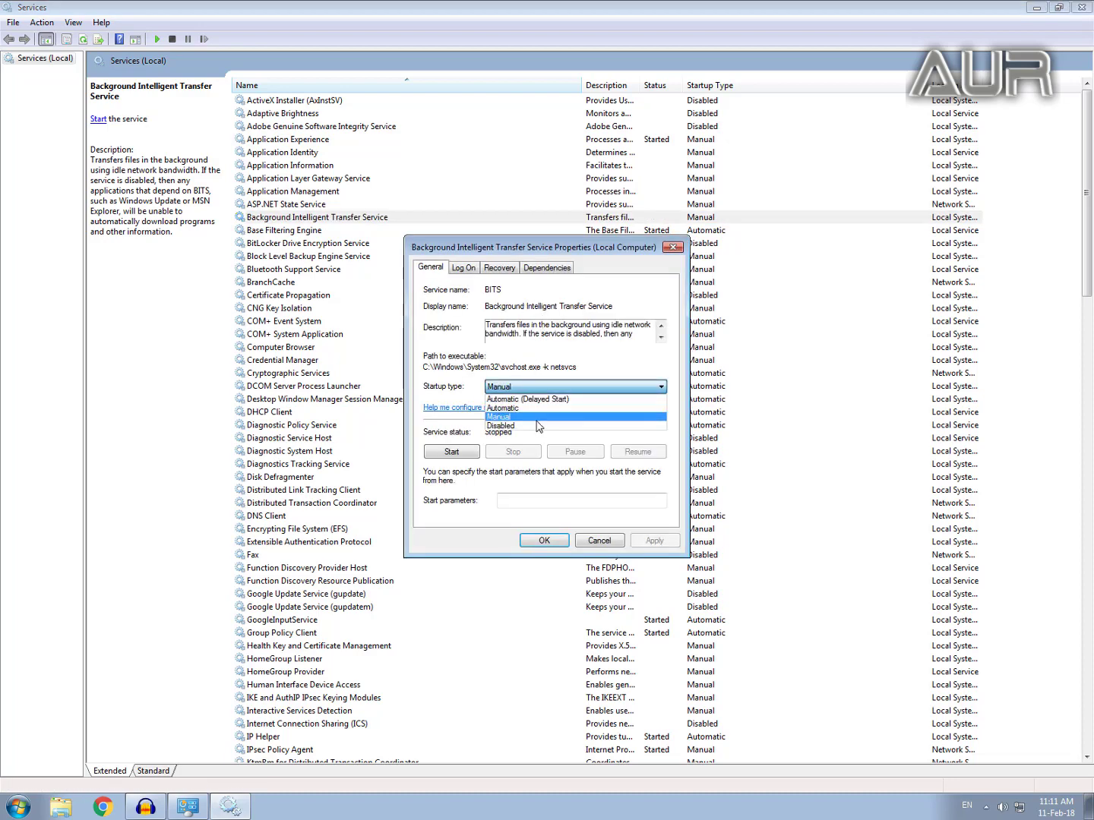
{"action": "left_click", "coordinate": [566, 430]}
{"action": "left_click", "coordinate": [655, 541]}
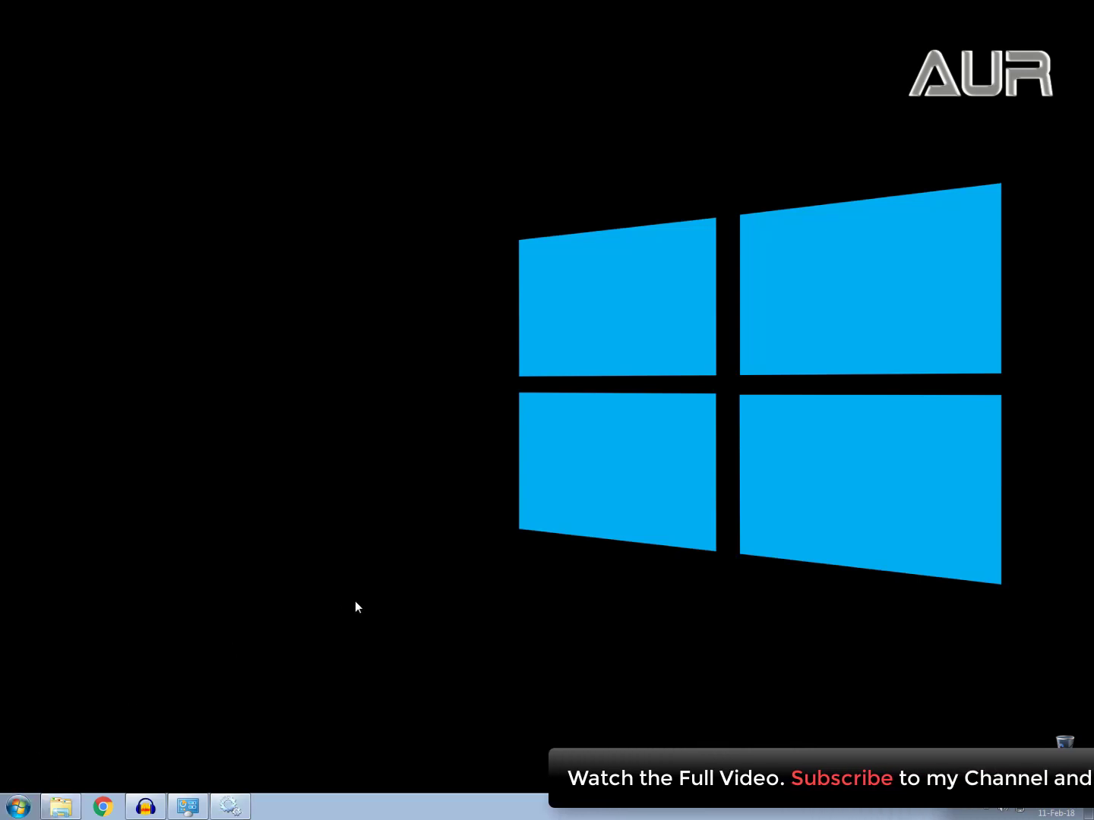
Step: Open the SoftwareDistribution folder inside the Windows folder on Local Disk (C:) in Windows Explorer
{"action": "left_click", "coordinate": [64, 809]}
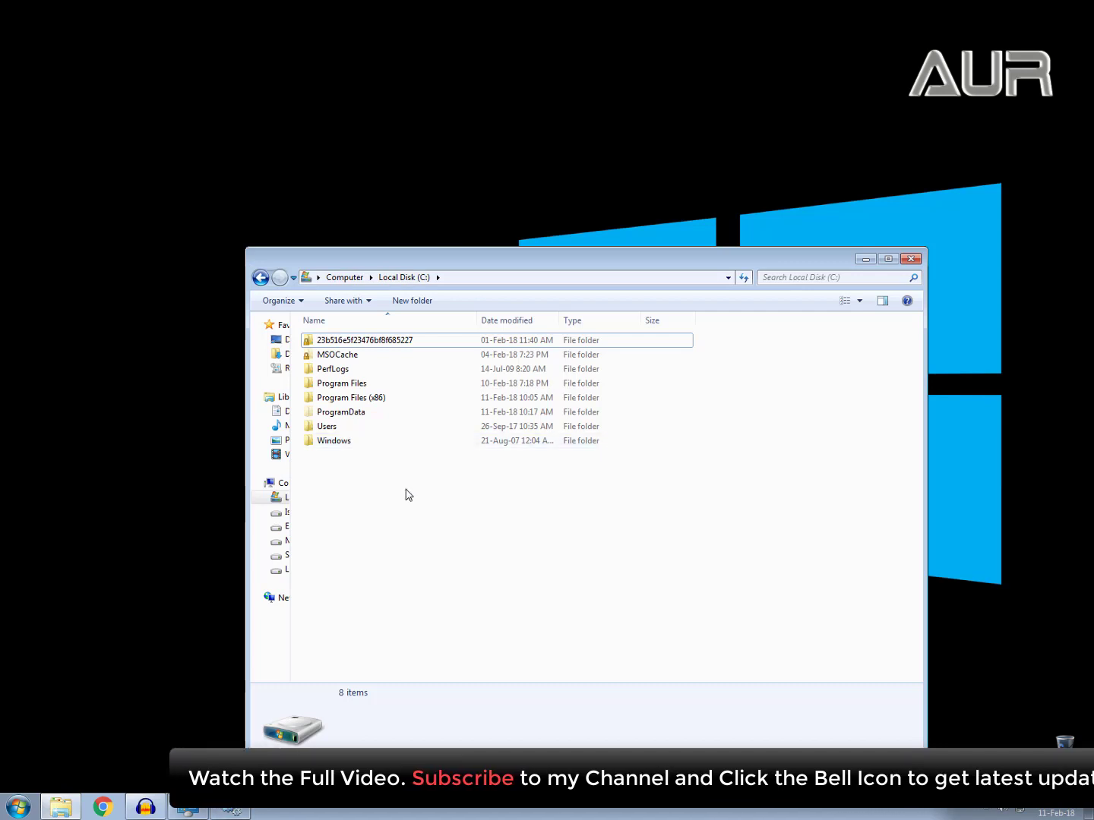
{"action": "double_click", "coordinate": [349, 443]}
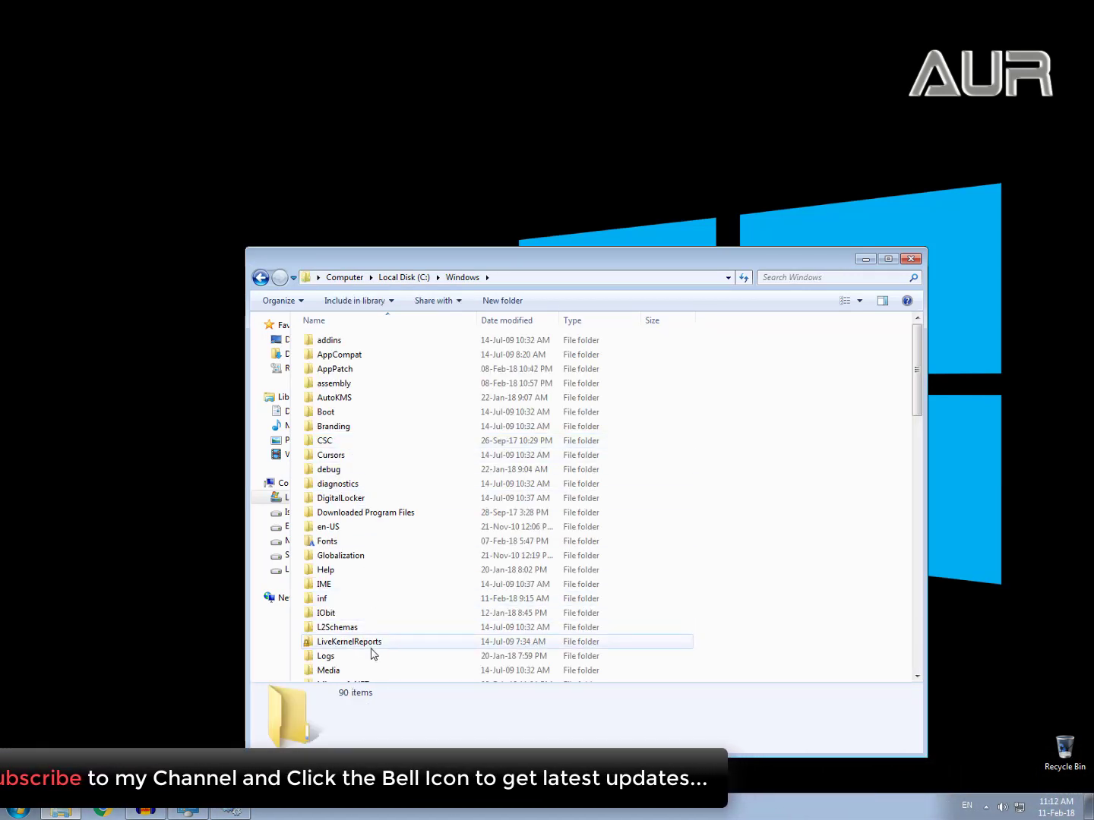
{"action": "scroll", "coordinate": [373, 652], "scroll_direction": "down", "scroll_amount": 8}
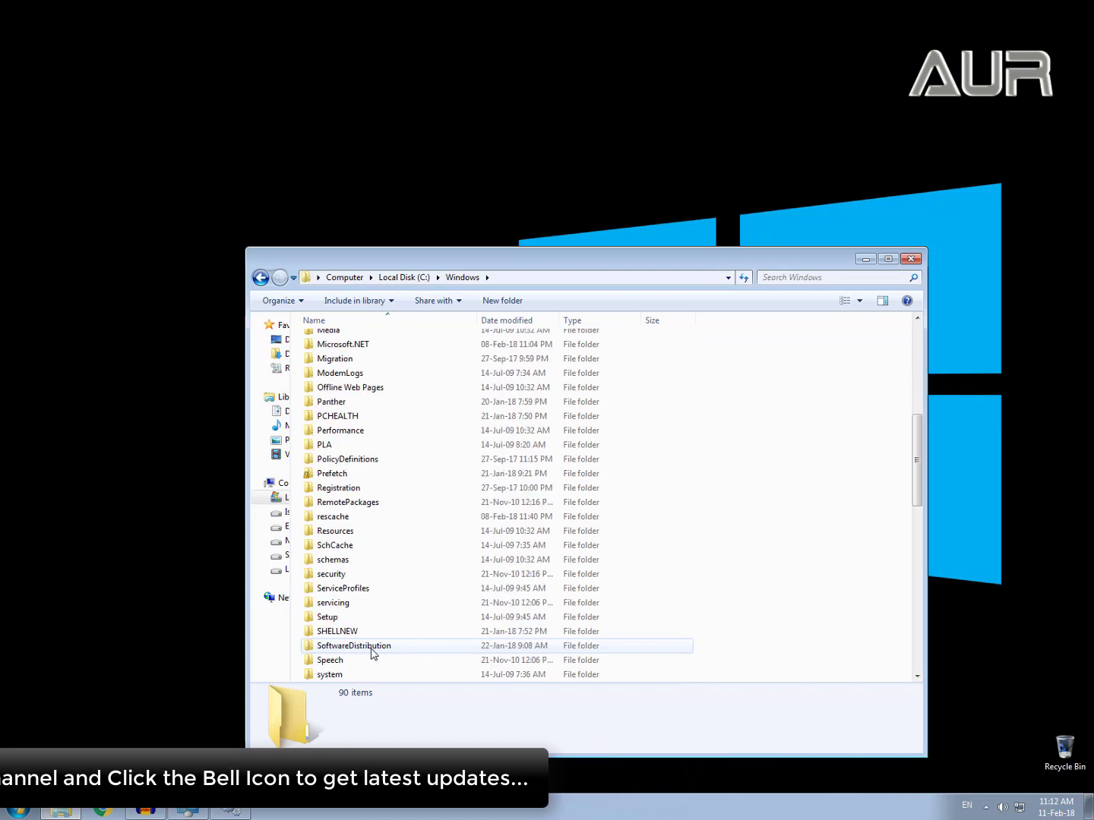
{"action": "scroll", "coordinate": [373, 652], "scroll_direction": "down", "scroll_amount": 6}
{"action": "scroll", "coordinate": [373, 653], "scroll_direction": "up", "scroll_amount": 2}
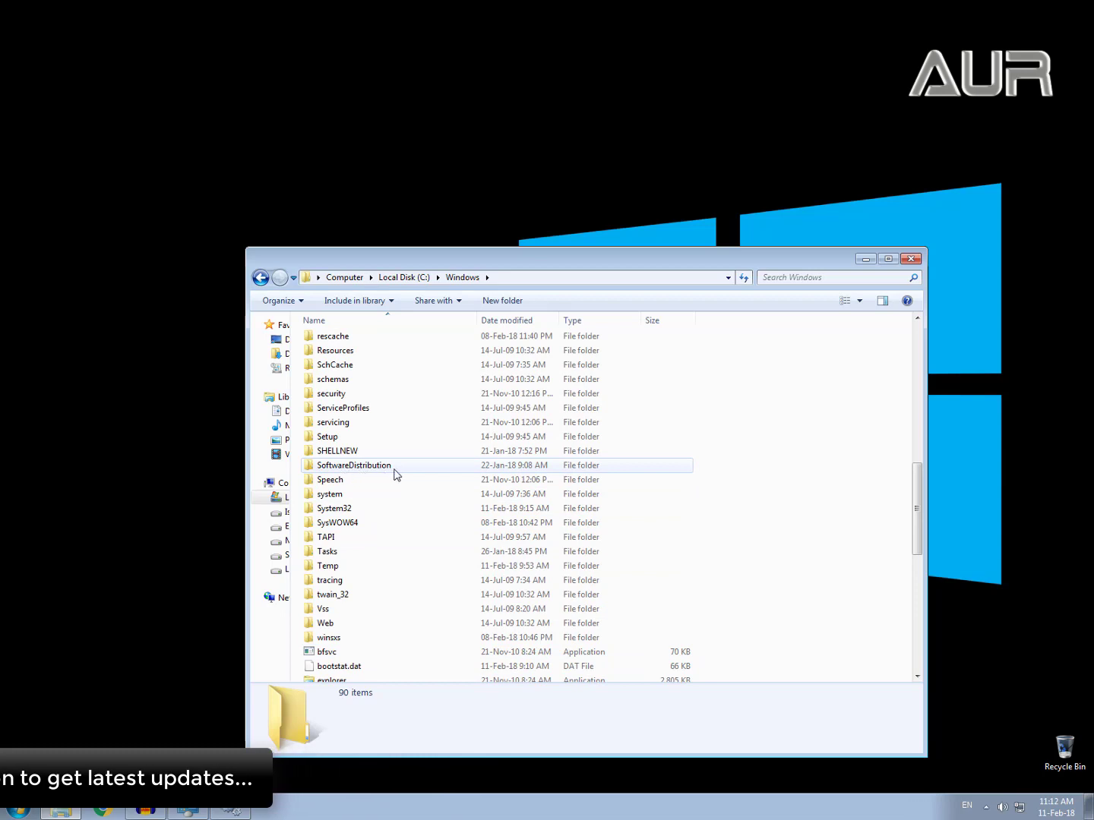
{"action": "double_click", "coordinate": [430, 467]}
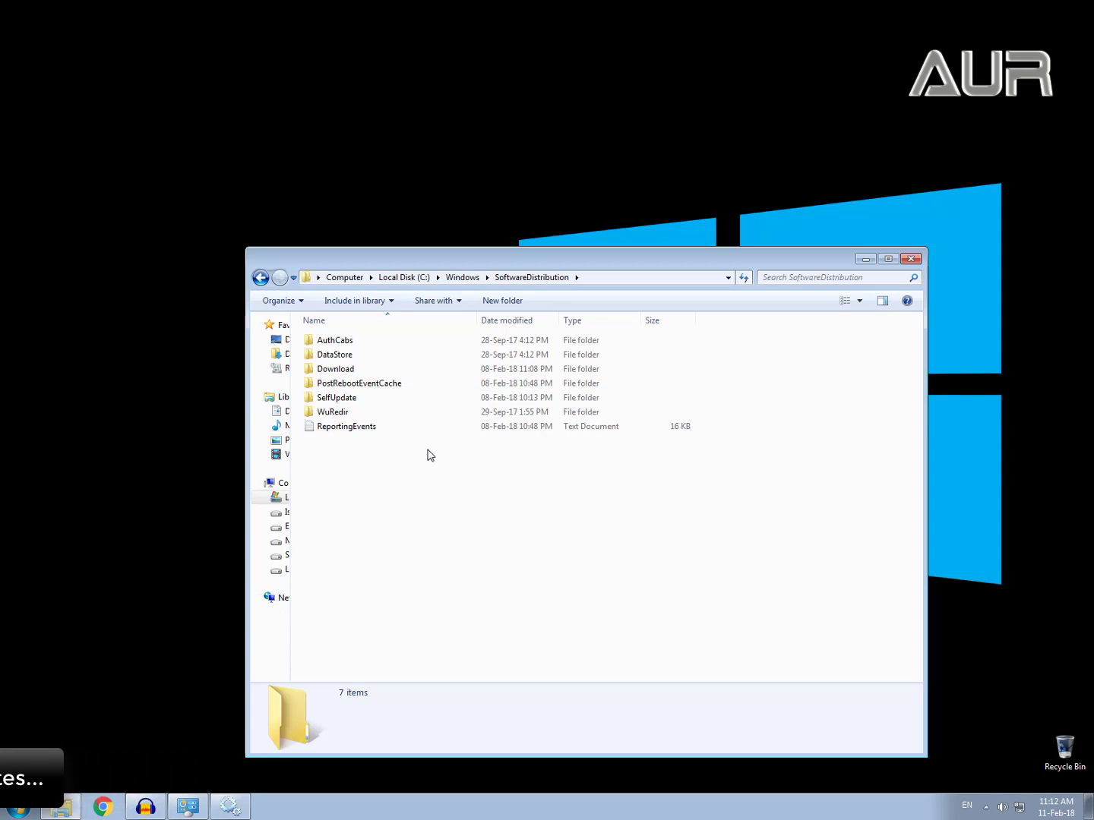
Step: Delete all items in the SoftwareDistribution folder to the Recycle Bin and minimize the folder window
{"action": "key", "text": "ctrl+a"}
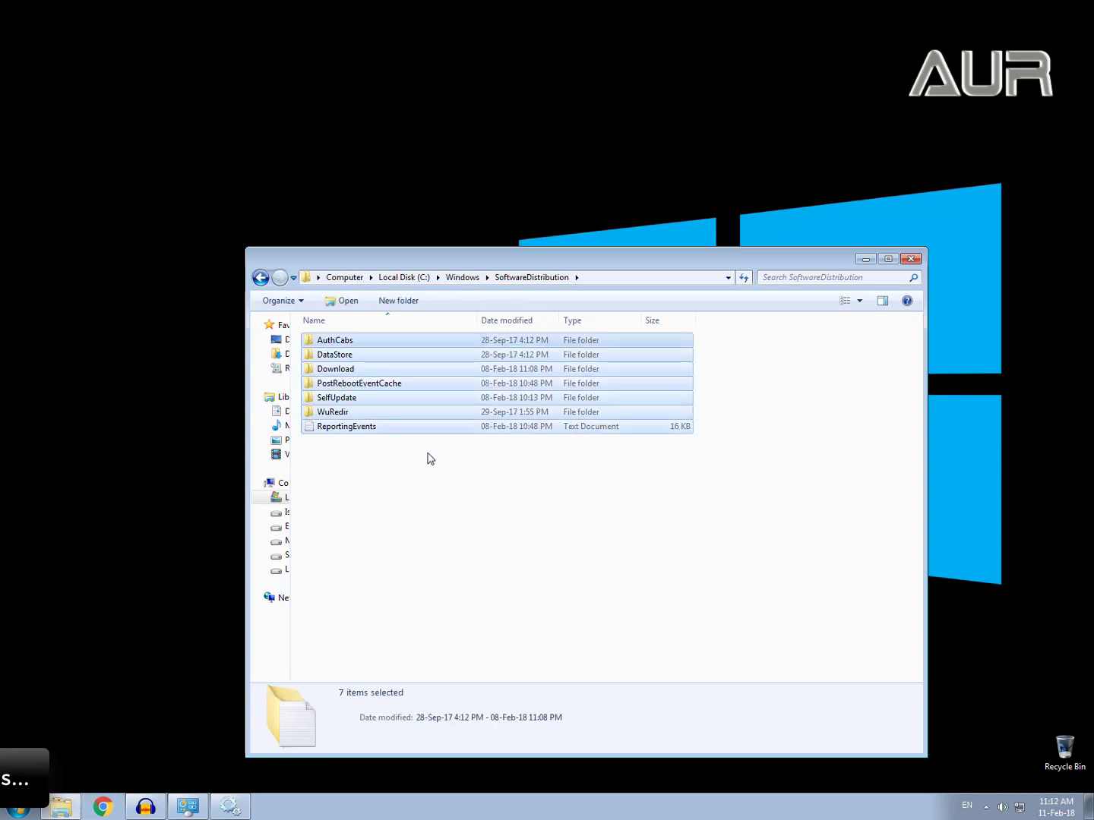
{"action": "right_click", "coordinate": [417, 413]}
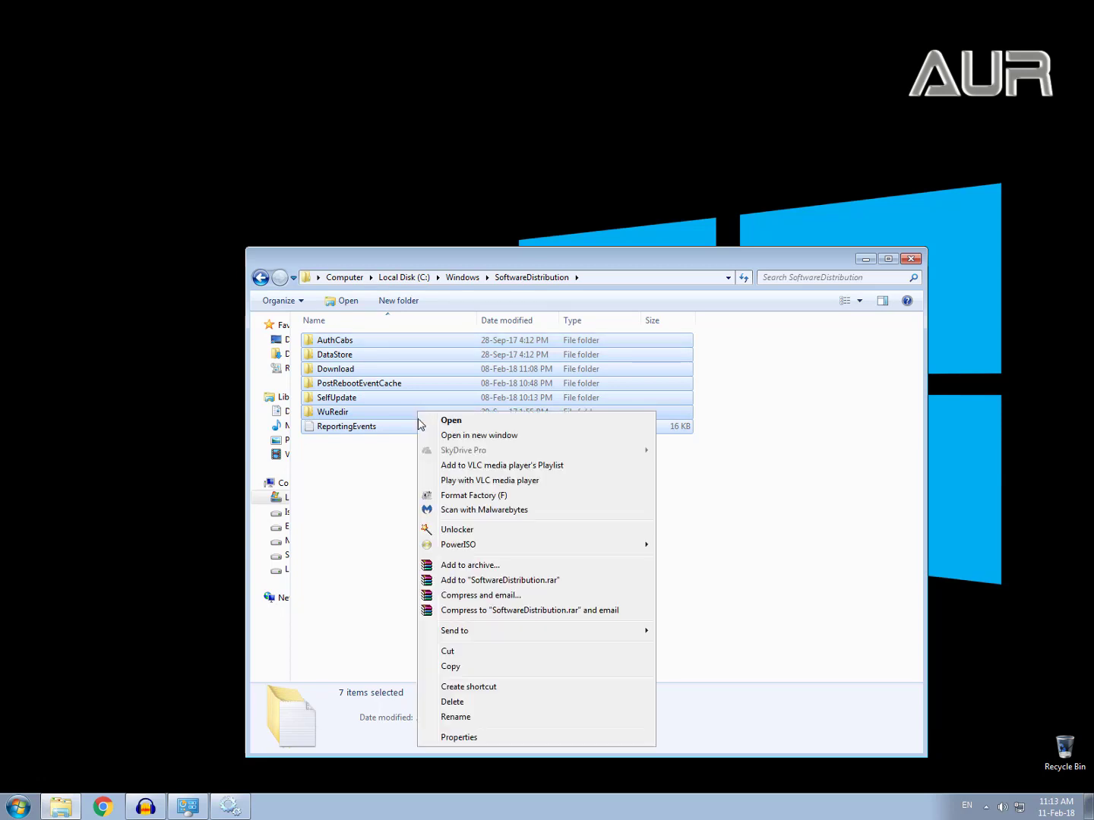
{"action": "left_click", "coordinate": [461, 702]}
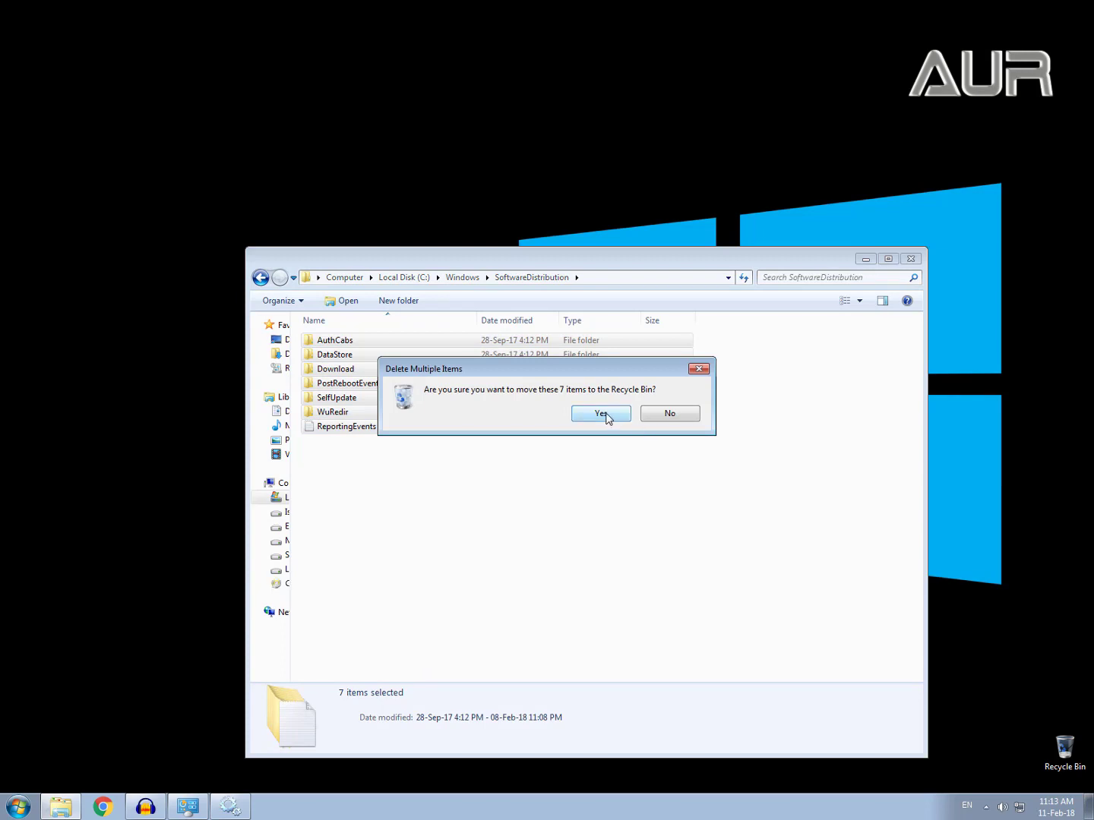
{"action": "left_click", "coordinate": [600, 414]}
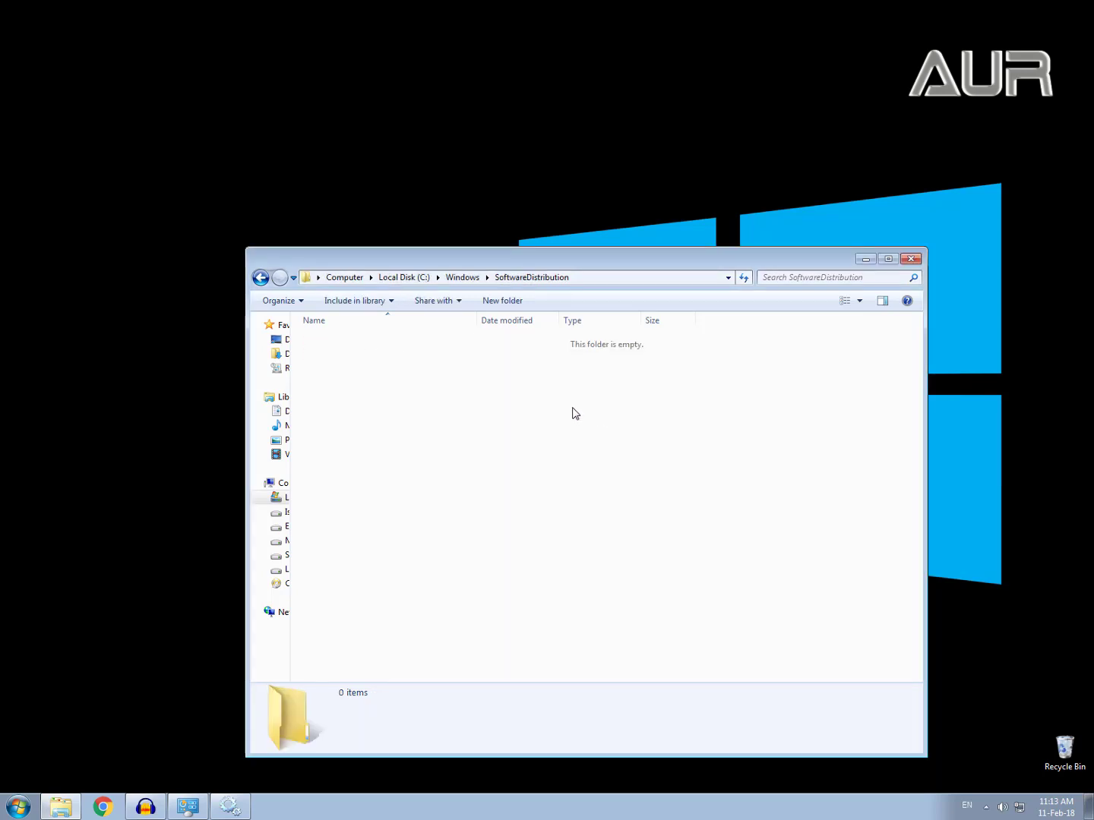
{"action": "left_click", "coordinate": [865, 260]}
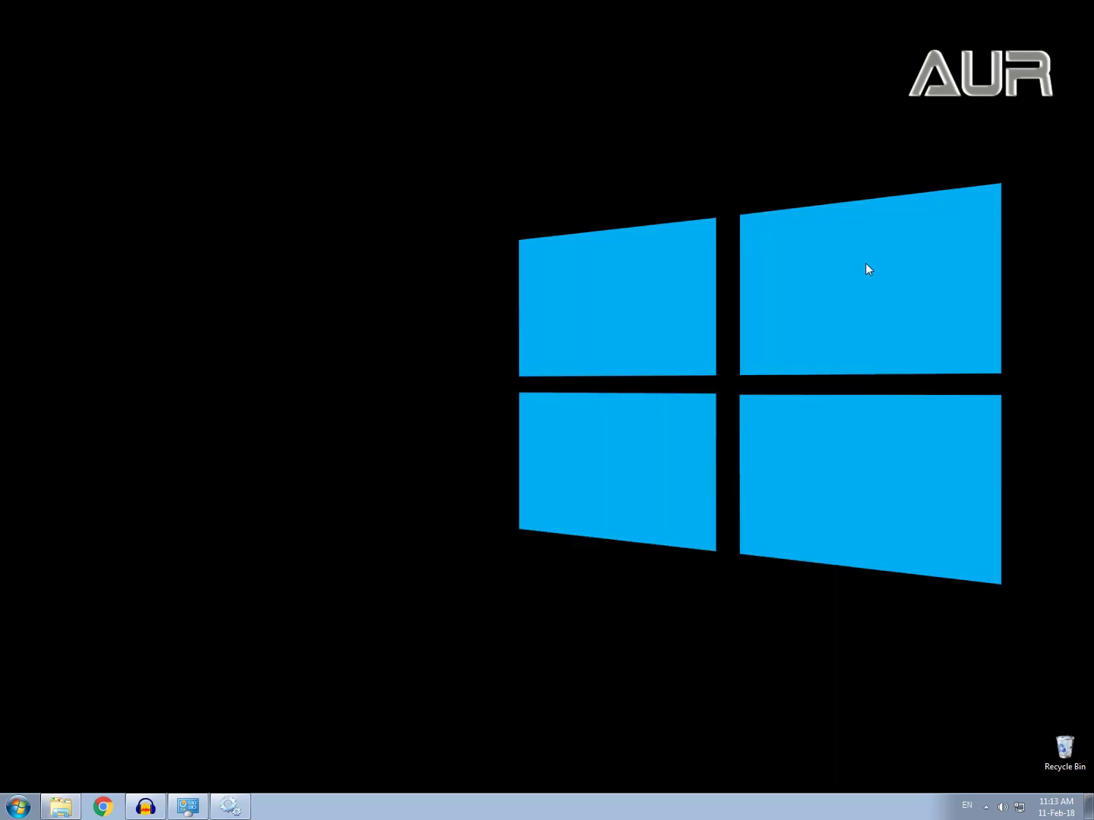
Step: Empty the Recycle Bin, permanently deleting the items in it
{"action": "right_click", "coordinate": [1064, 755]}
{"action": "left_click", "coordinate": [986, 694]}
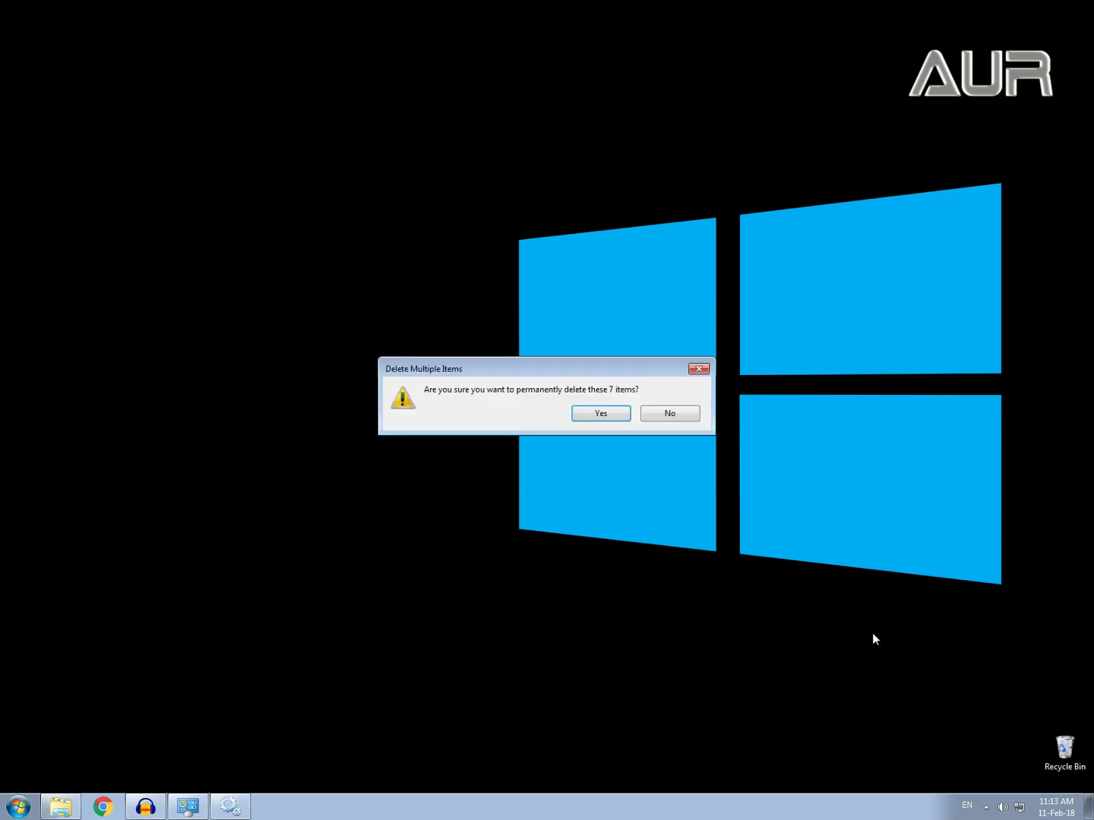
{"action": "left_click", "coordinate": [613, 415]}
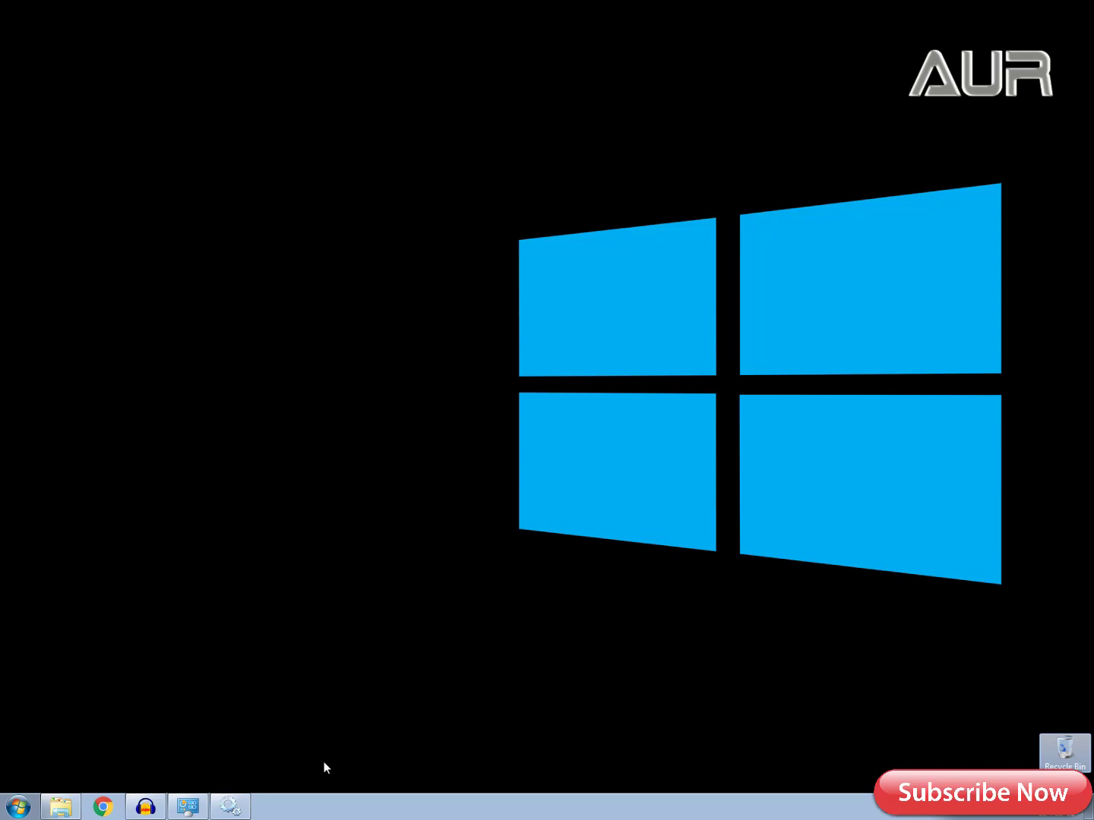
Step: Switch to the Services window and set the Background Intelligent Transfer Service's startup type to Manual, applying the change
{"action": "left_click", "coordinate": [244, 805]}
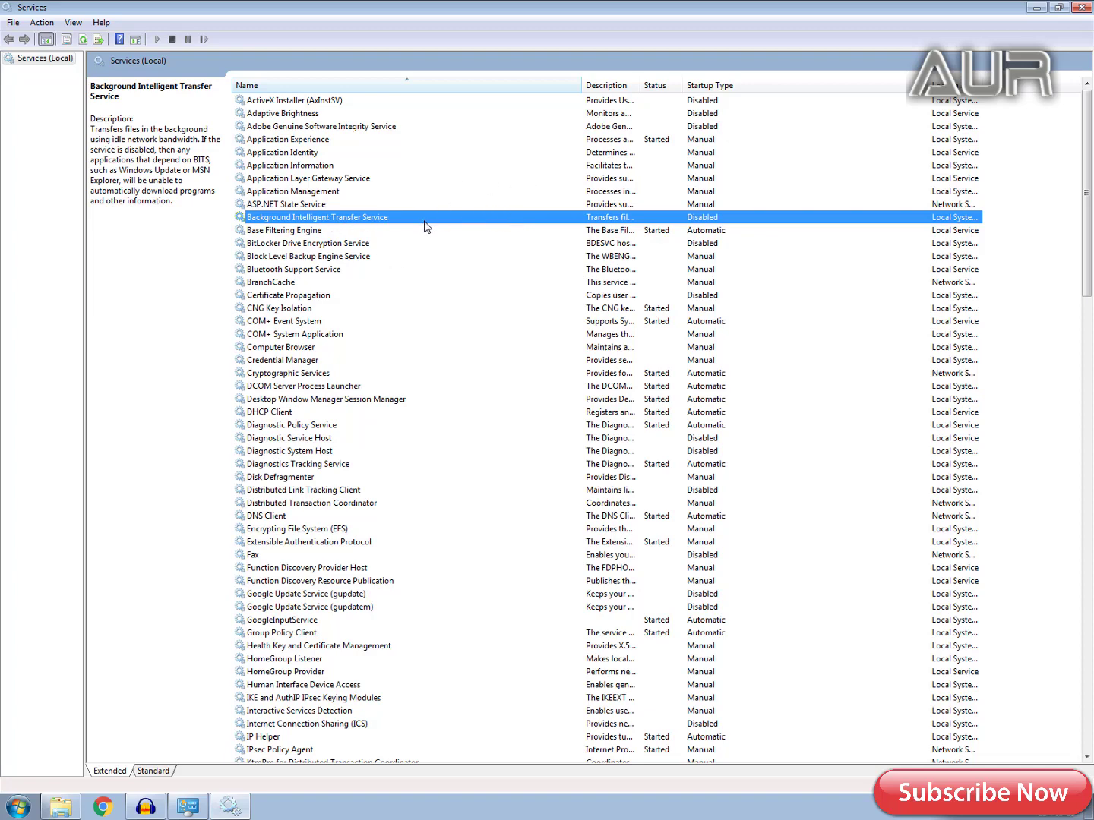
{"action": "right_click", "coordinate": [477, 212]}
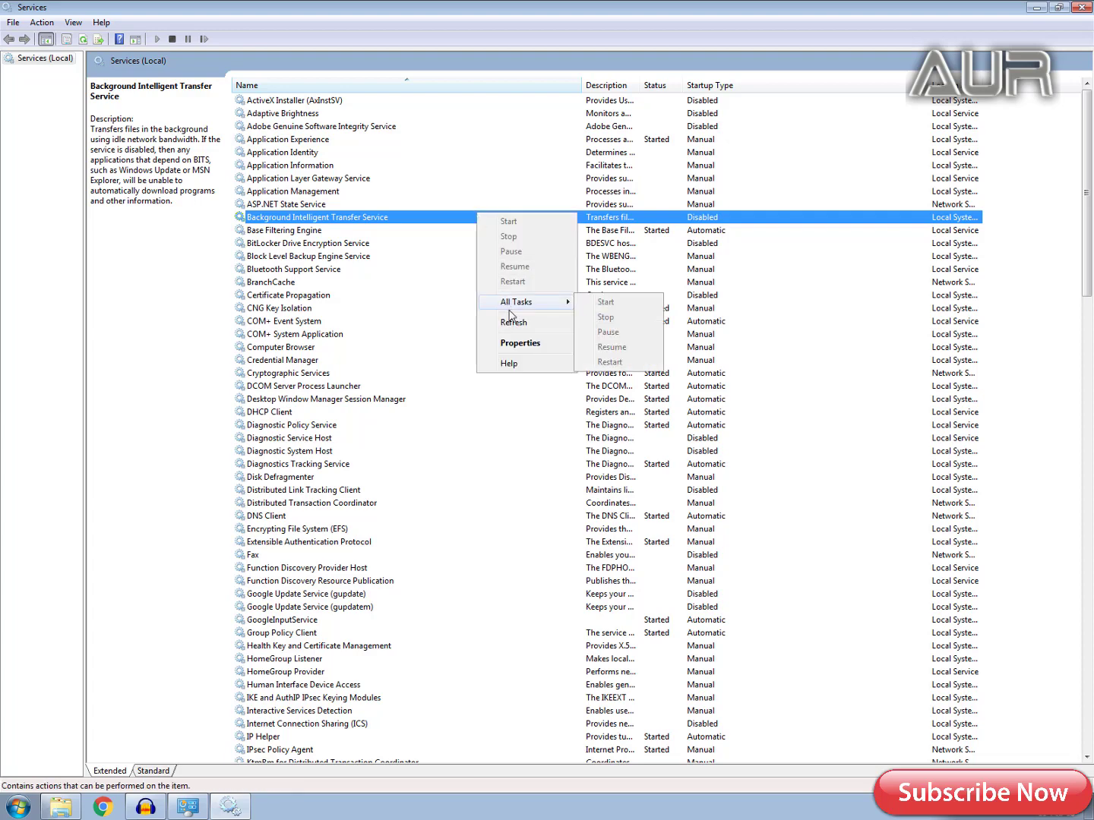
{"action": "left_click", "coordinate": [526, 346]}
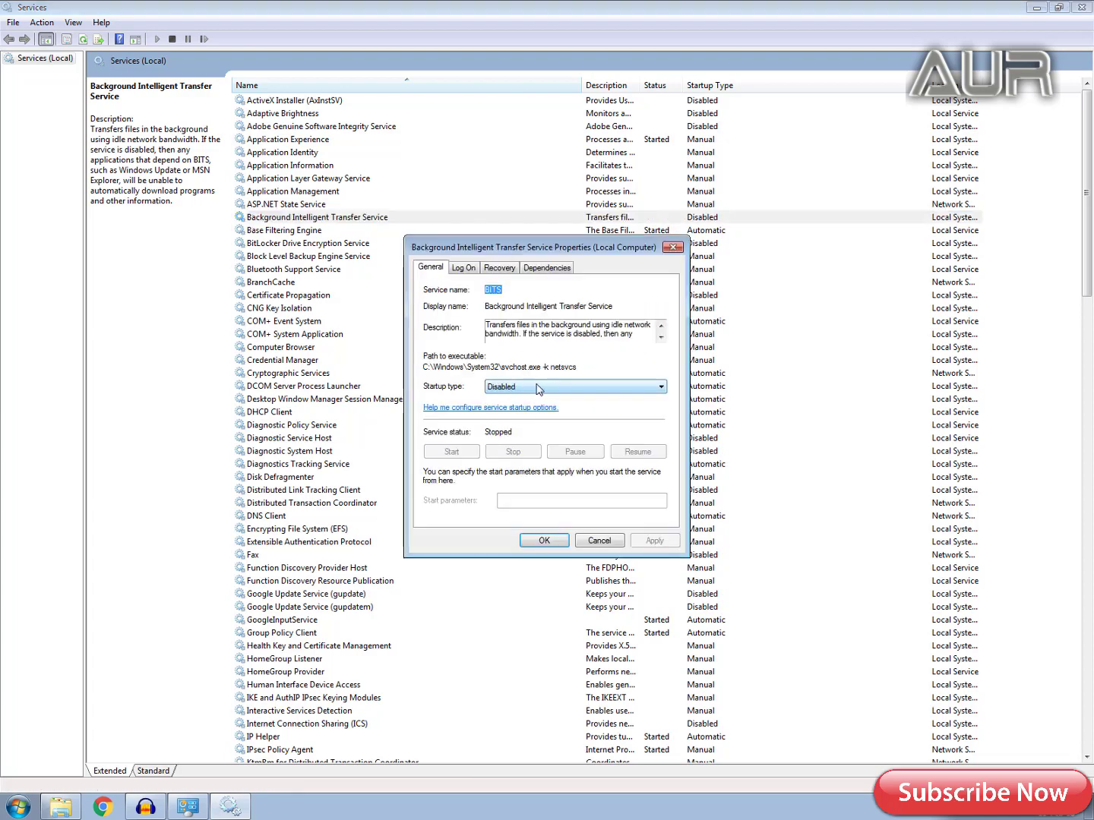
{"action": "left_click", "coordinate": [539, 393]}
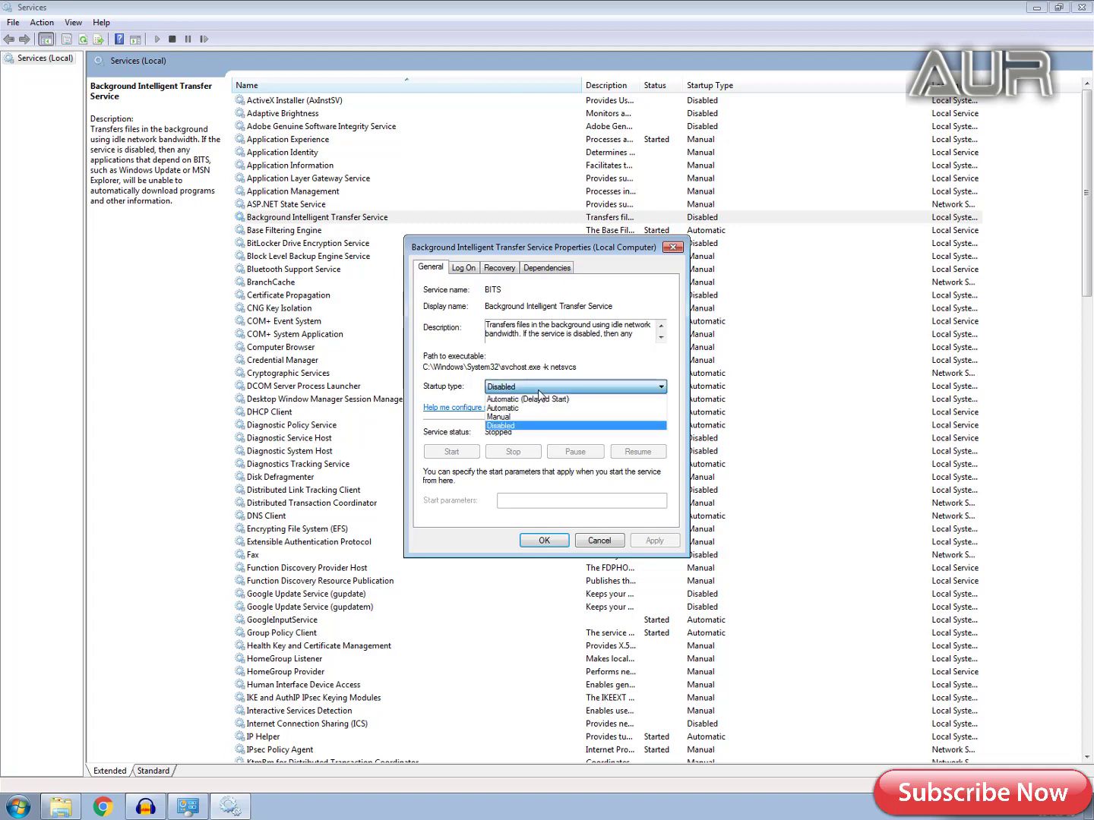
{"action": "left_click", "coordinate": [523, 417]}
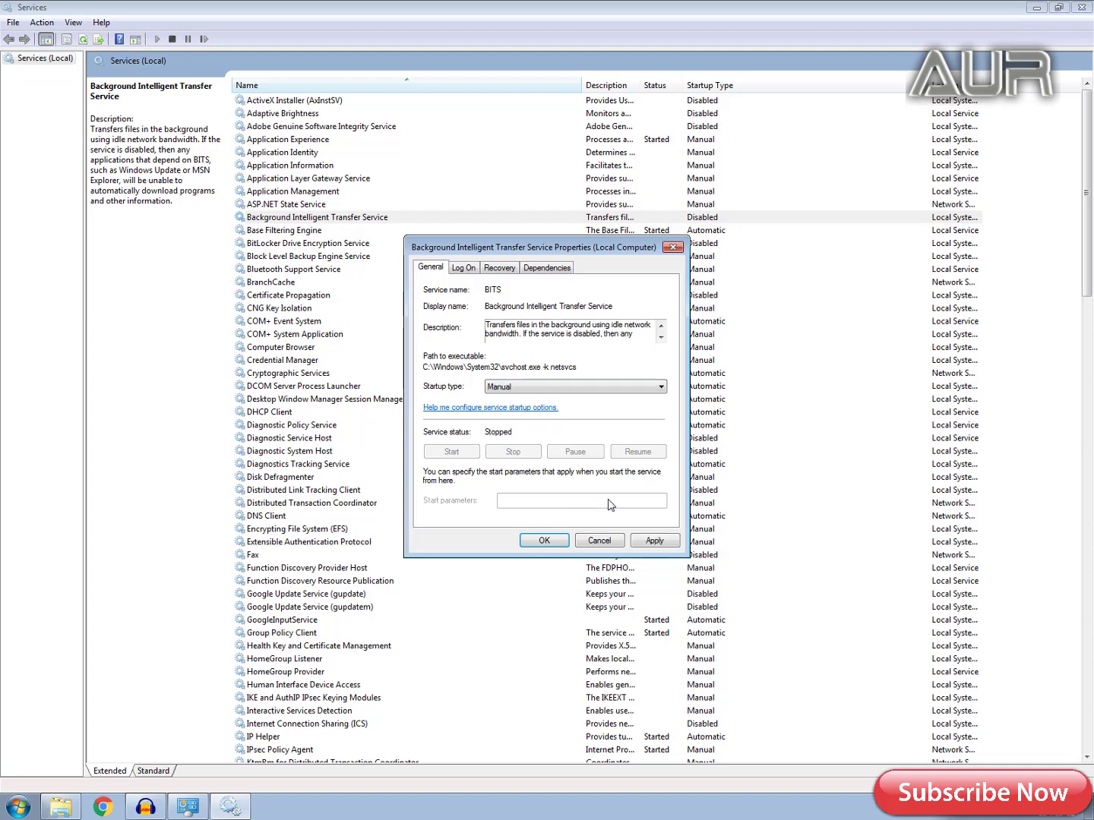
{"action": "left_click", "coordinate": [653, 541]}
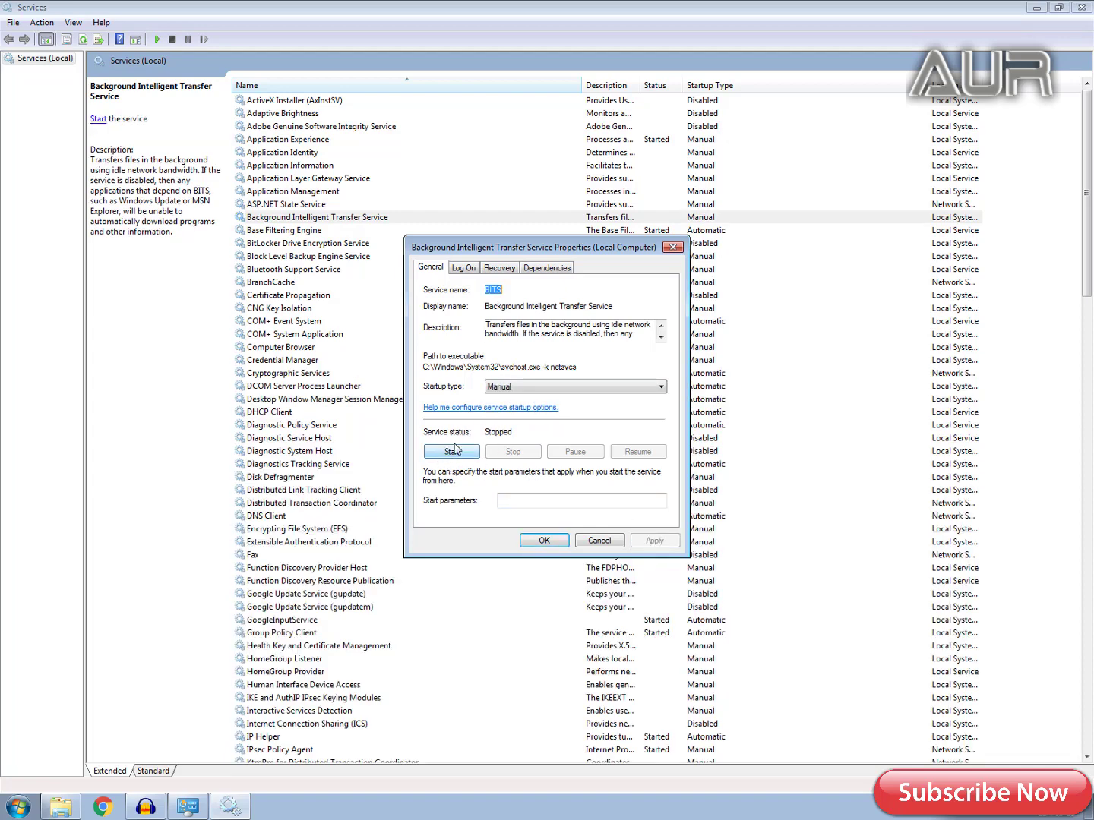
Step: Set the startup type of the Background Intelligent Transfer Service back to Disabled, apply it and close the service's properties
{"action": "left_click", "coordinate": [544, 389]}
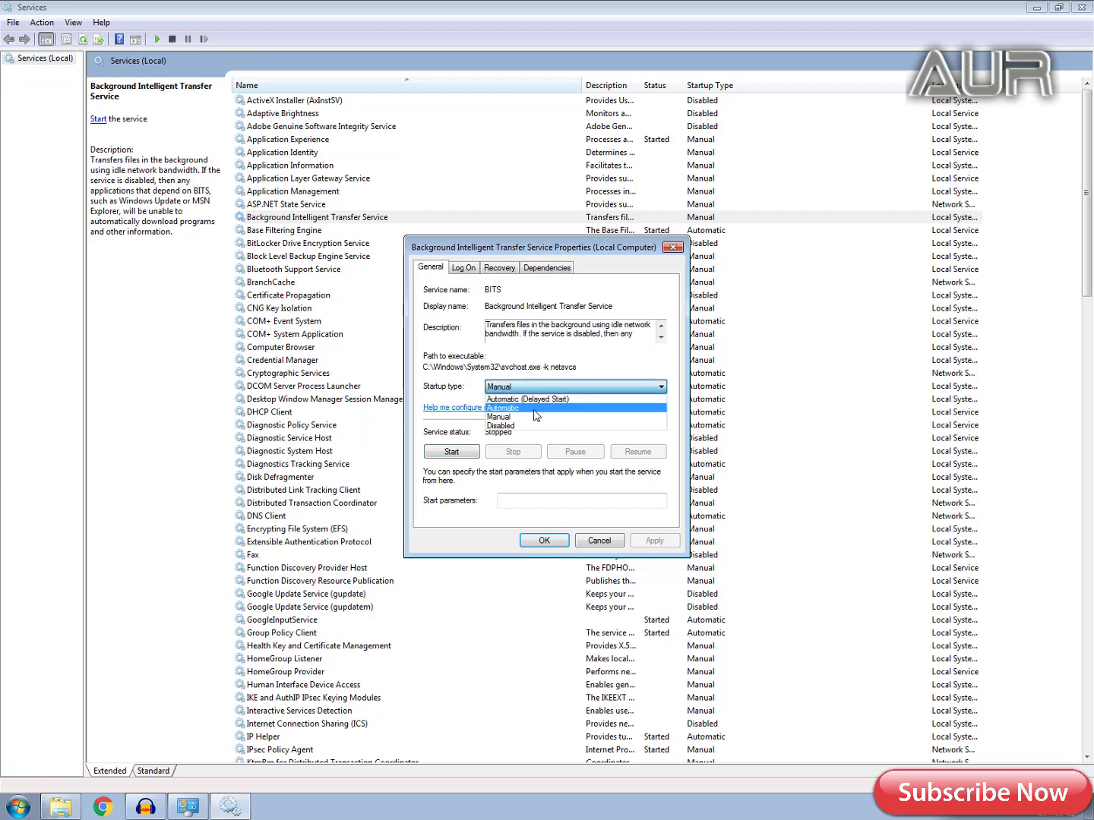
{"action": "left_click", "coordinate": [535, 427]}
{"action": "left_click", "coordinate": [652, 541]}
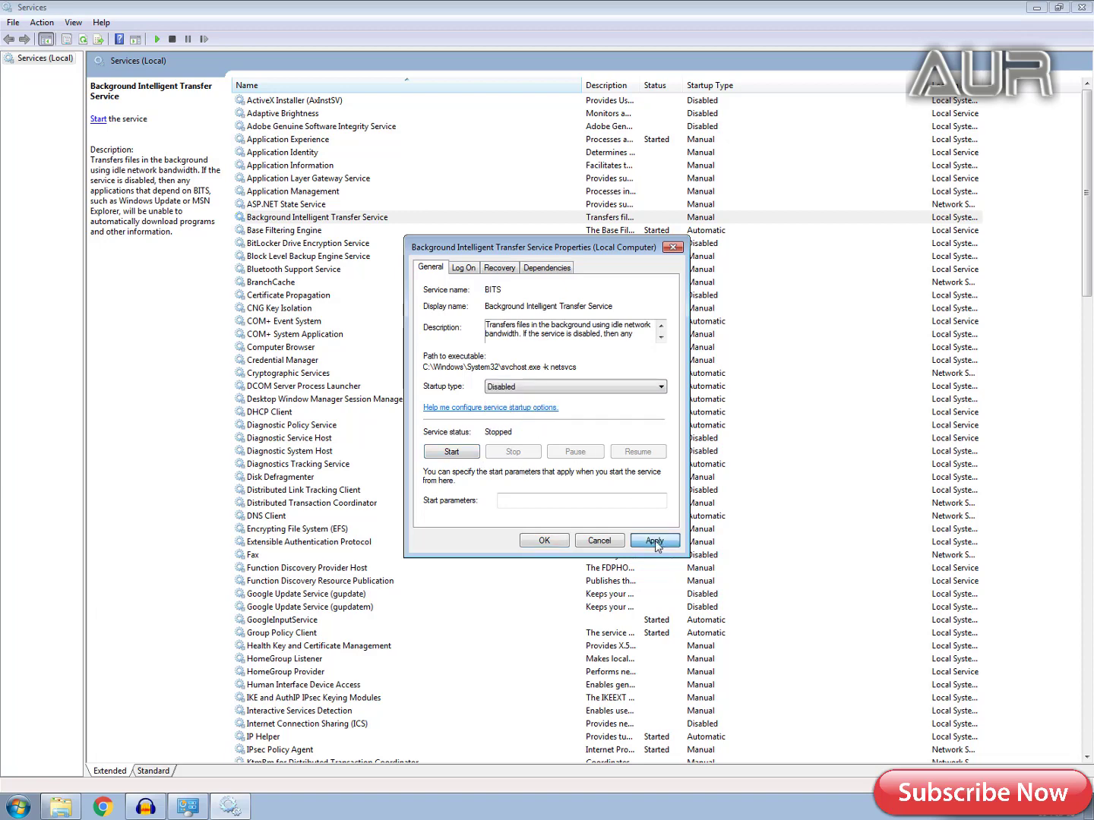
{"action": "left_click", "coordinate": [543, 541]}
Step: Check the Windows Update service's startup type in the services list and close the Services window
{"action": "left_click", "coordinate": [396, 569]}
{"action": "scroll", "coordinate": [396, 570], "scroll_direction": "down", "scroll_amount": 13}
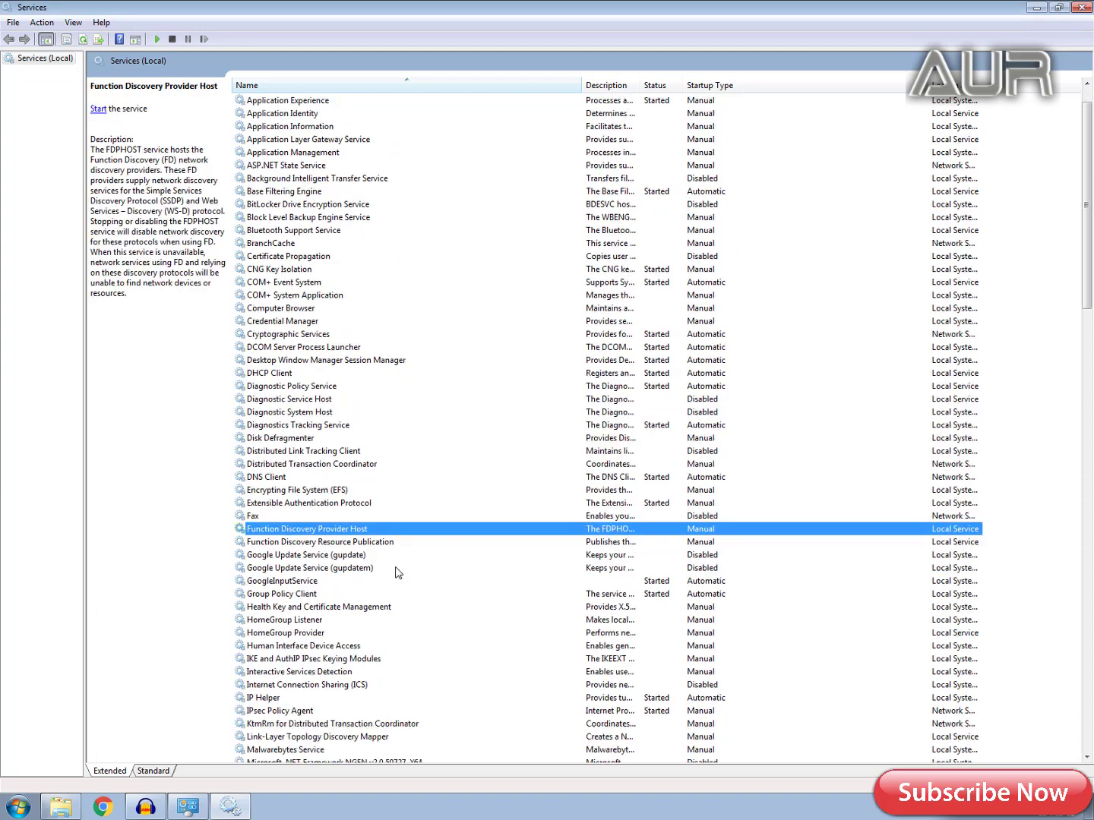
{"action": "scroll", "coordinate": [396, 571], "scroll_direction": "down", "scroll_amount": 20}
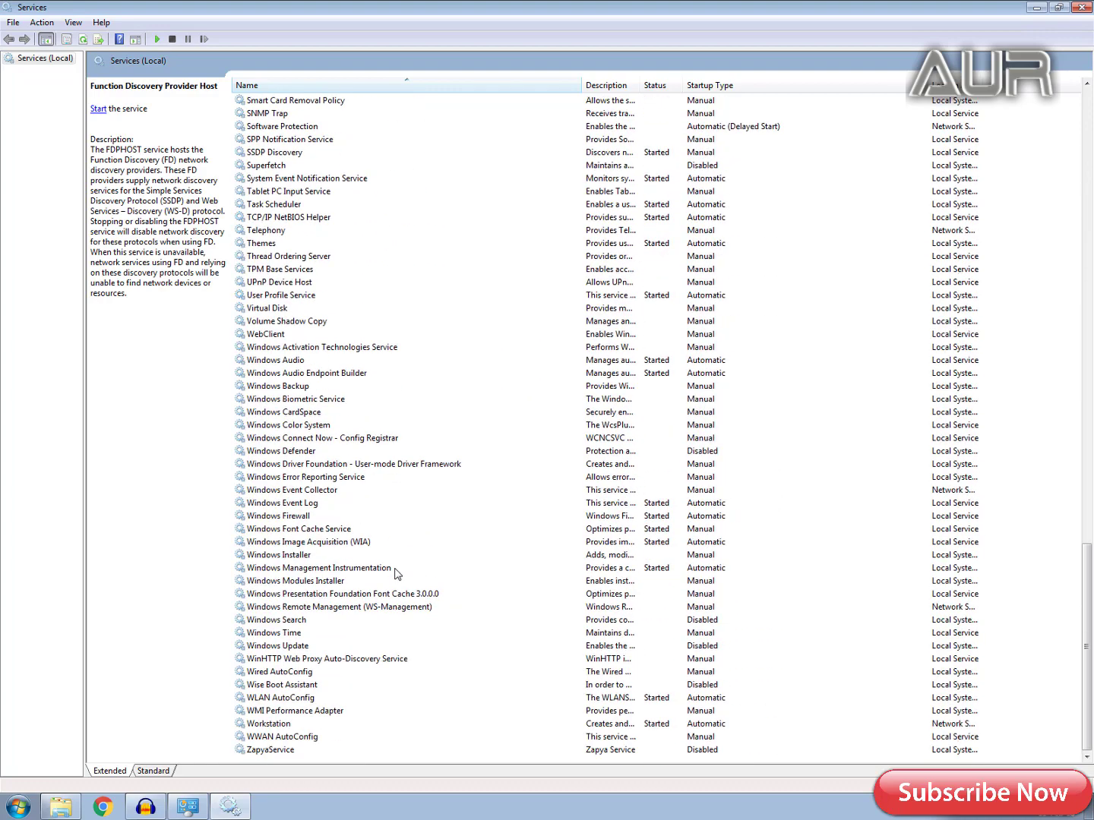
{"action": "left_click", "coordinate": [359, 648]}
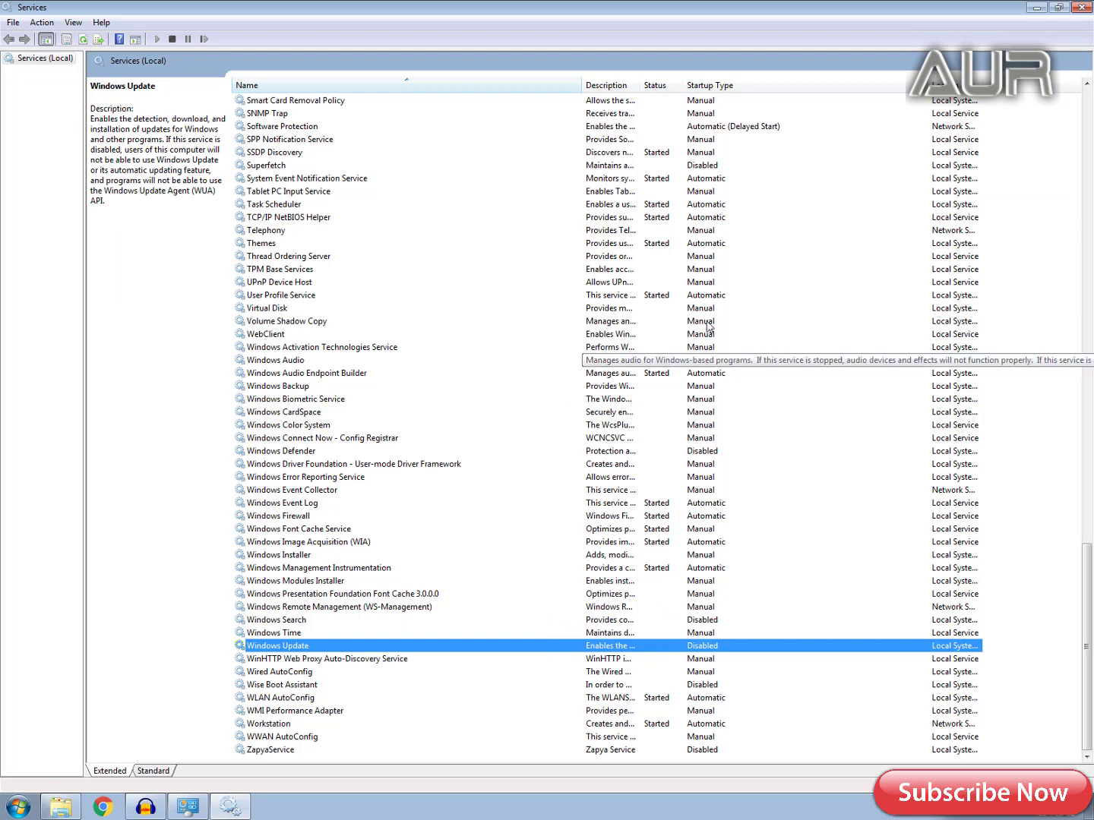
{"action": "left_click", "coordinate": [1081, 7]}
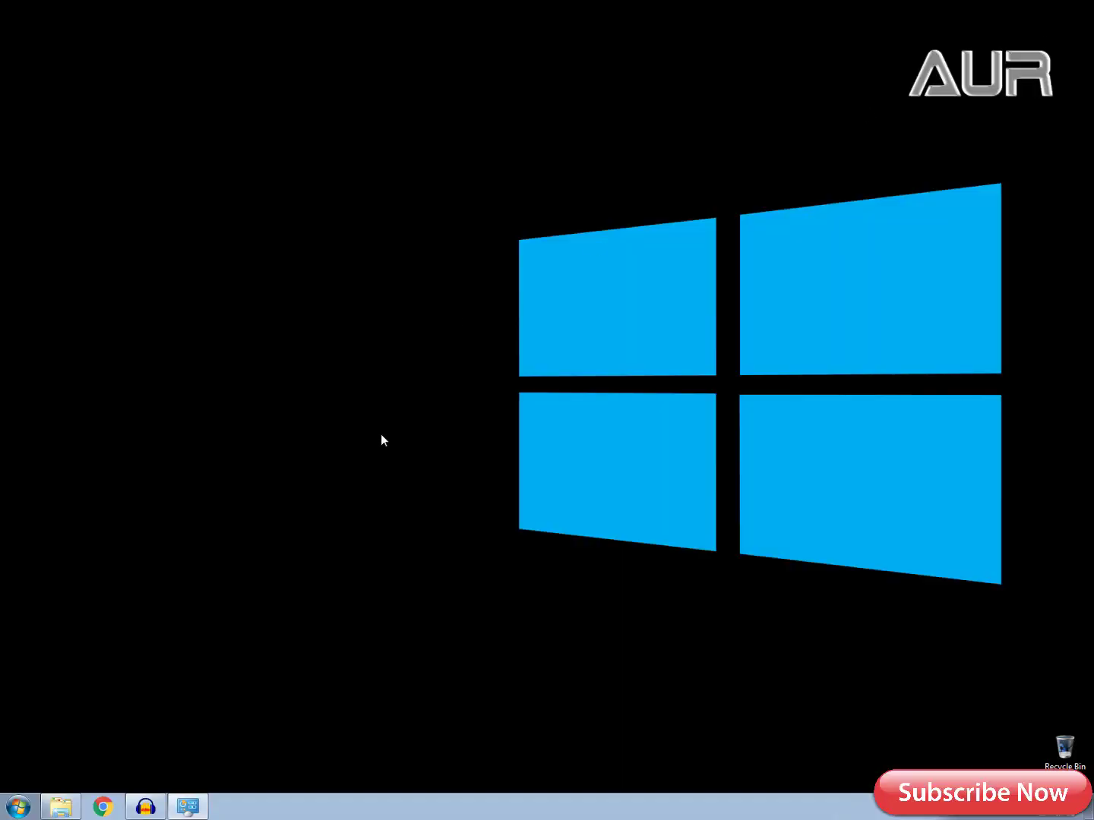